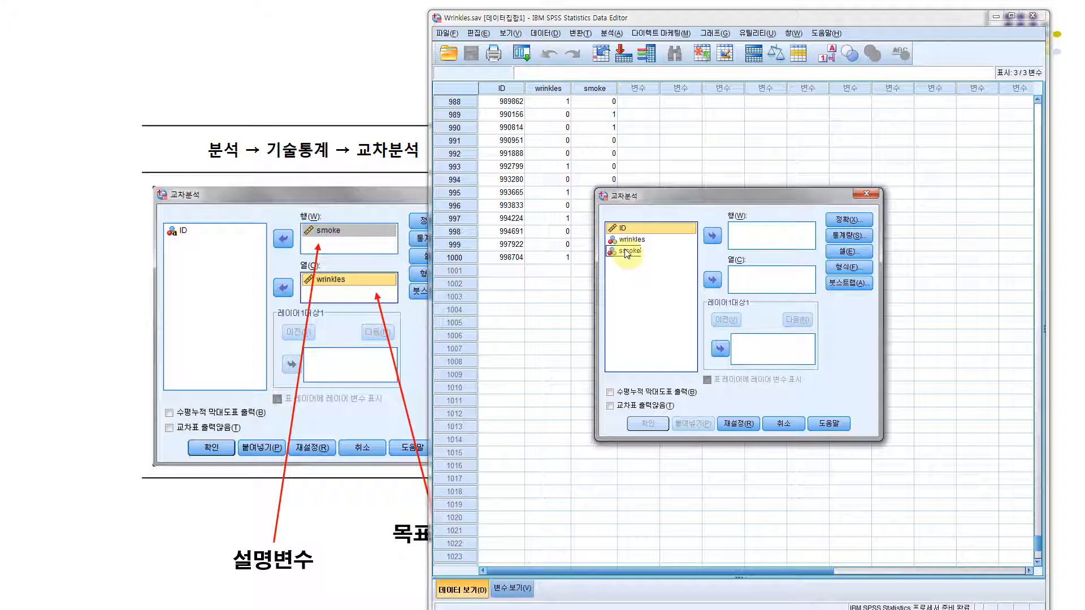
{"action": "left_click", "coordinate": [712, 236]}
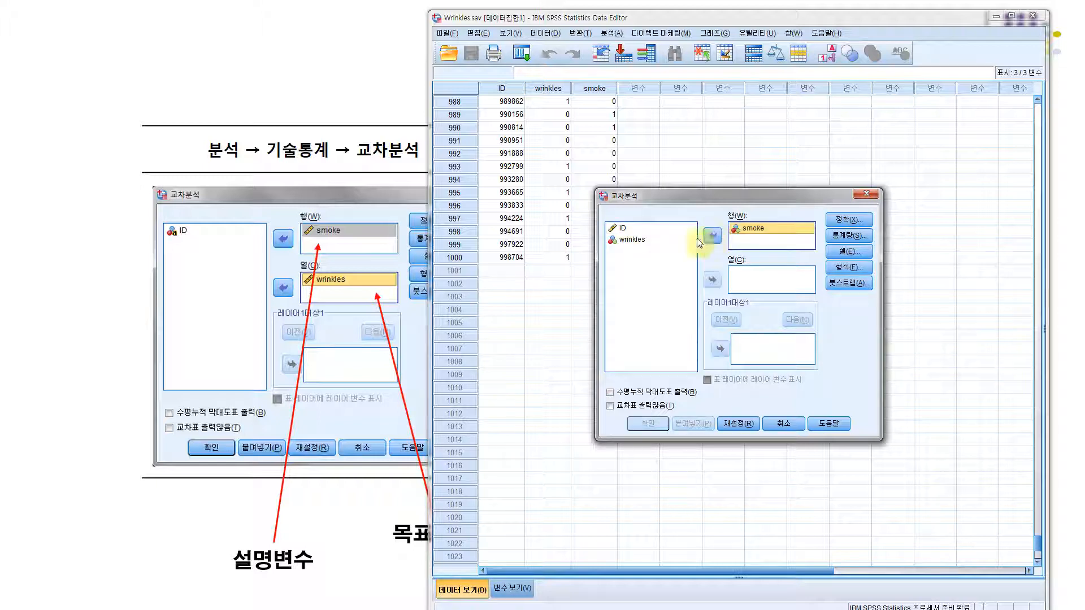
{"action": "left_click", "coordinate": [628, 240]}
{"action": "left_click", "coordinate": [712, 281]}
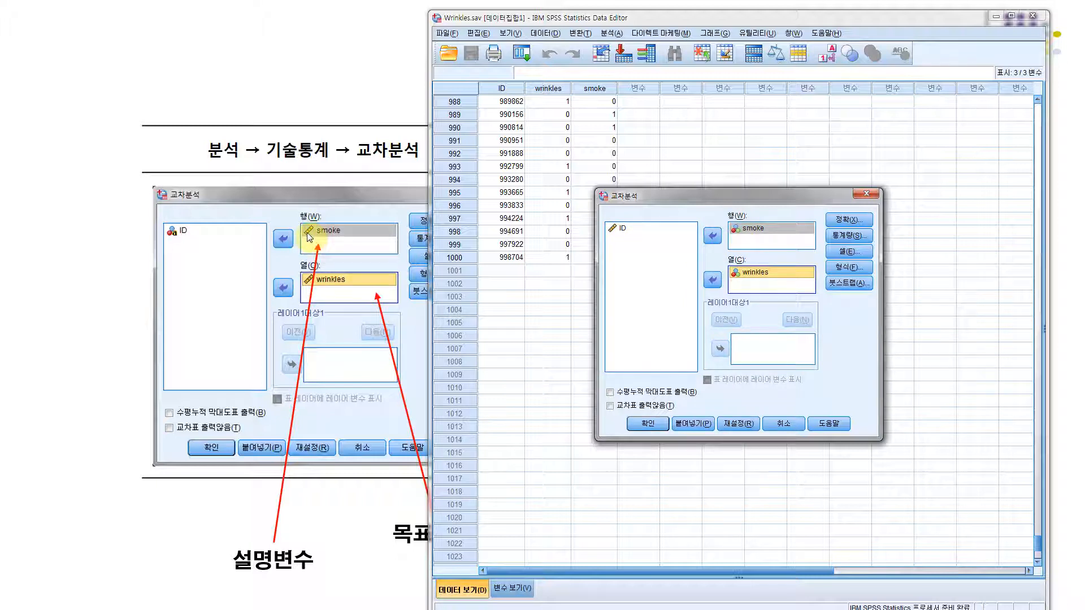
{"action": "left_click", "coordinate": [869, 195]}
- Show the variable definitions and check the measurement level options of the wrinkles variable
{"action": "left_click", "coordinate": [515, 588]}
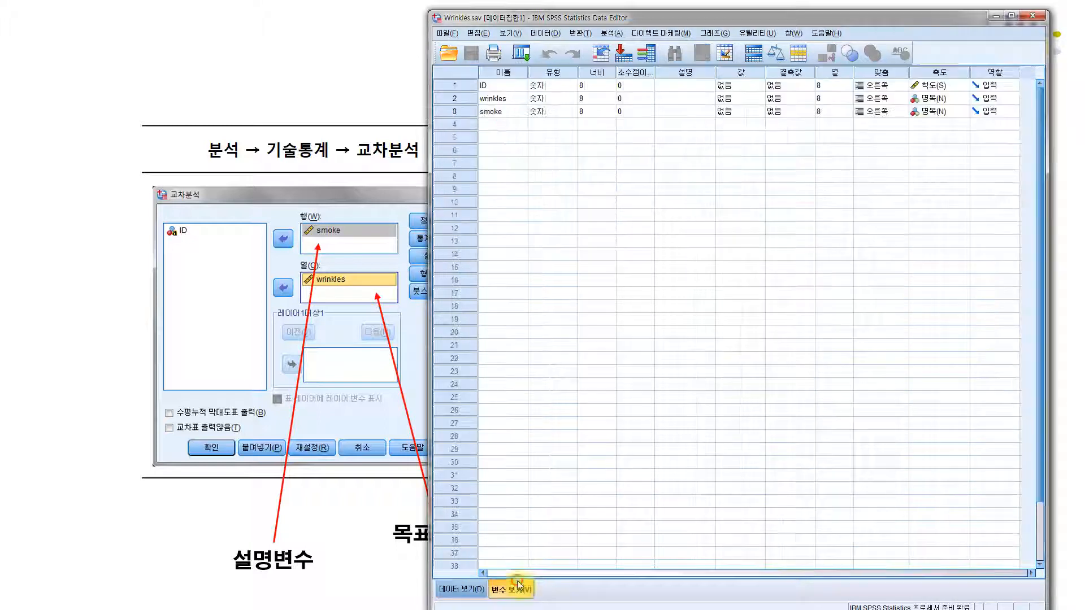
{"action": "left_click", "coordinate": [963, 99]}
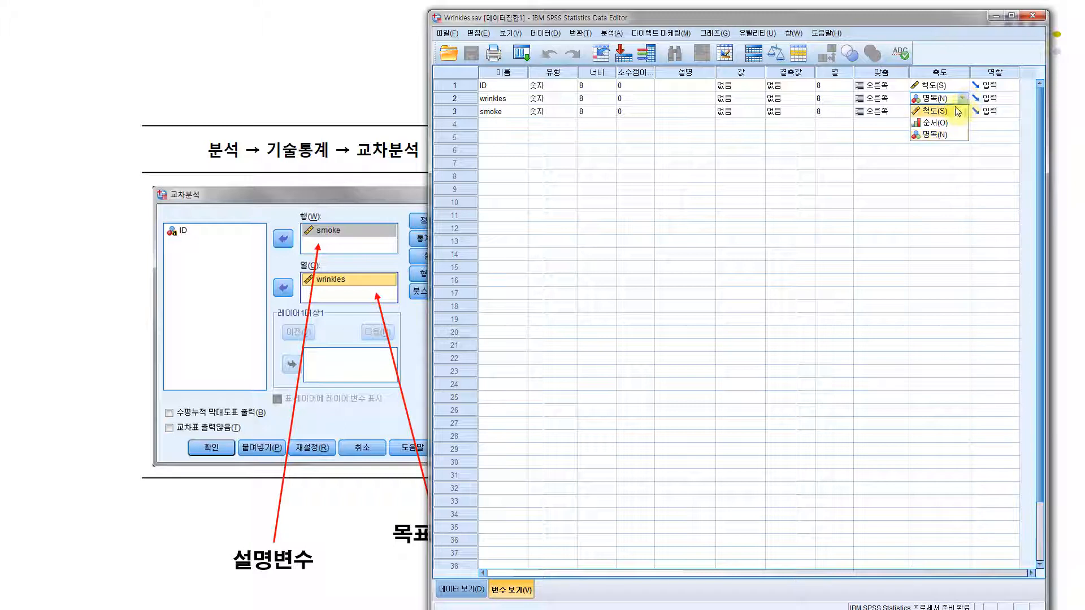
{"action": "left_click", "coordinate": [965, 98]}
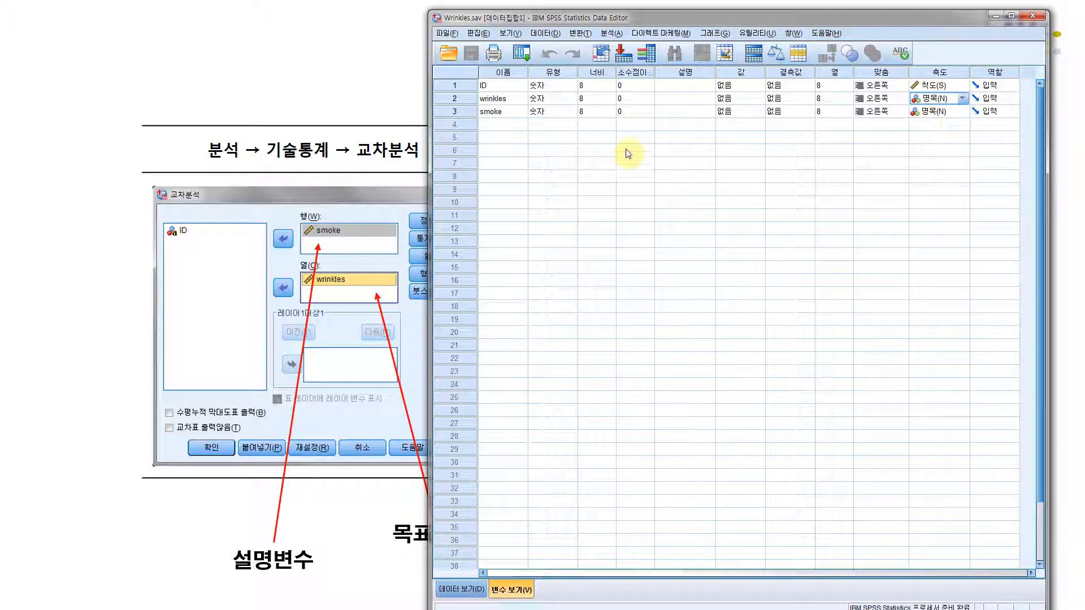
- Set up a crosstab analysis with smoke as the row variable and wrinkles as the column variable
{"action": "left_click", "coordinate": [611, 33]}
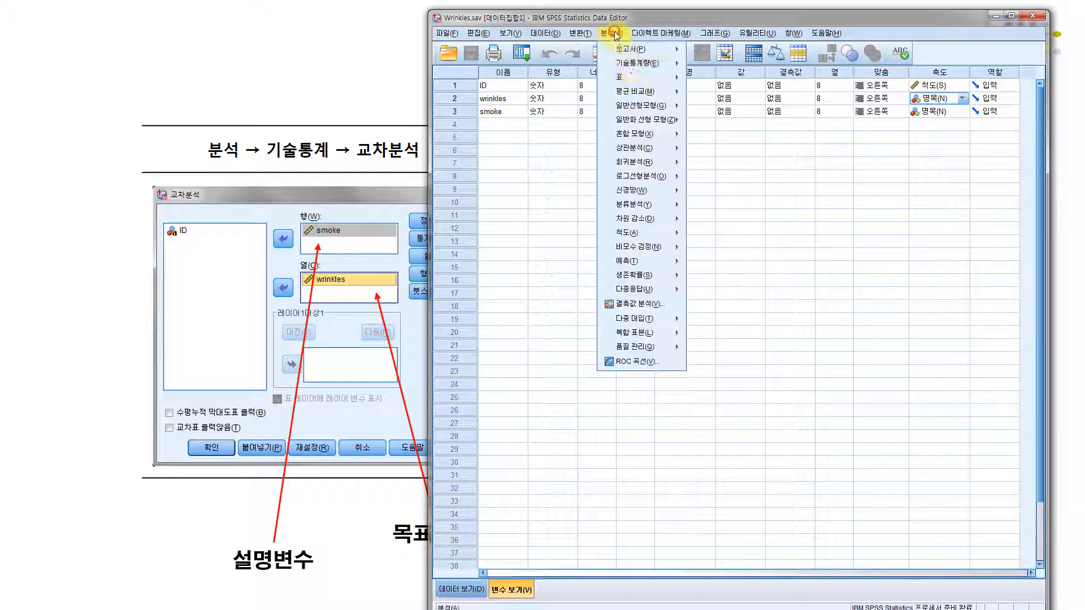
{"action": "mouse_move", "coordinate": [630, 68]}
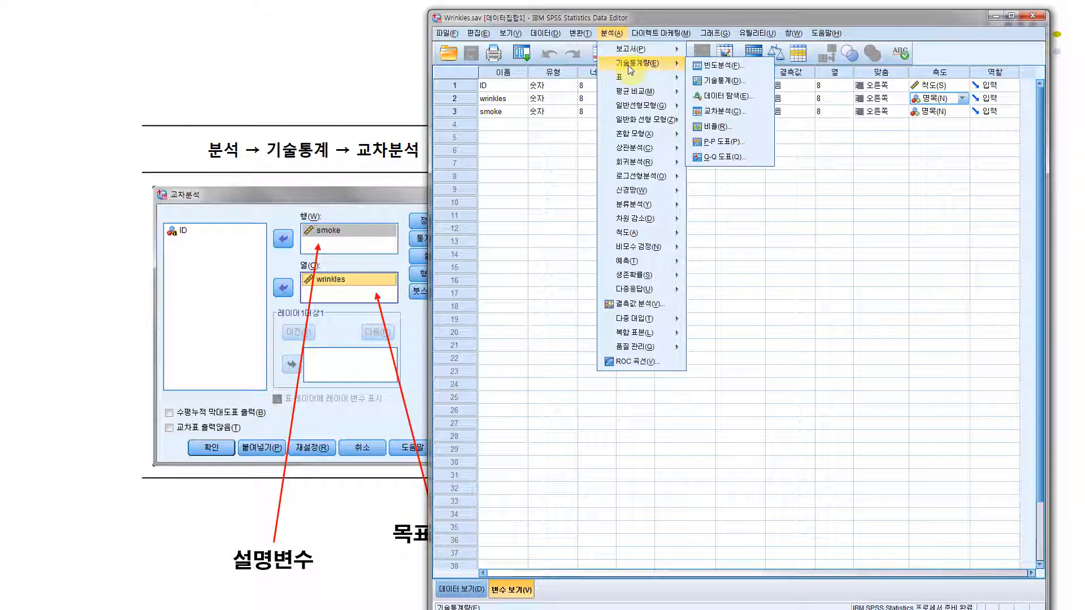
{"action": "left_click", "coordinate": [710, 112]}
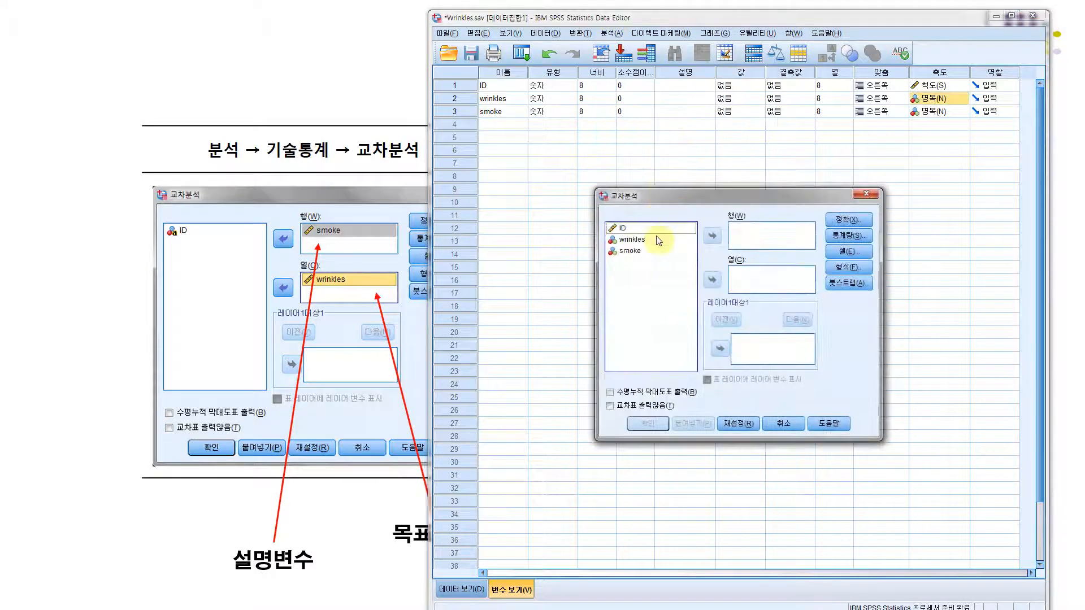
{"action": "left_click", "coordinate": [633, 252]}
{"action": "left_click", "coordinate": [713, 236]}
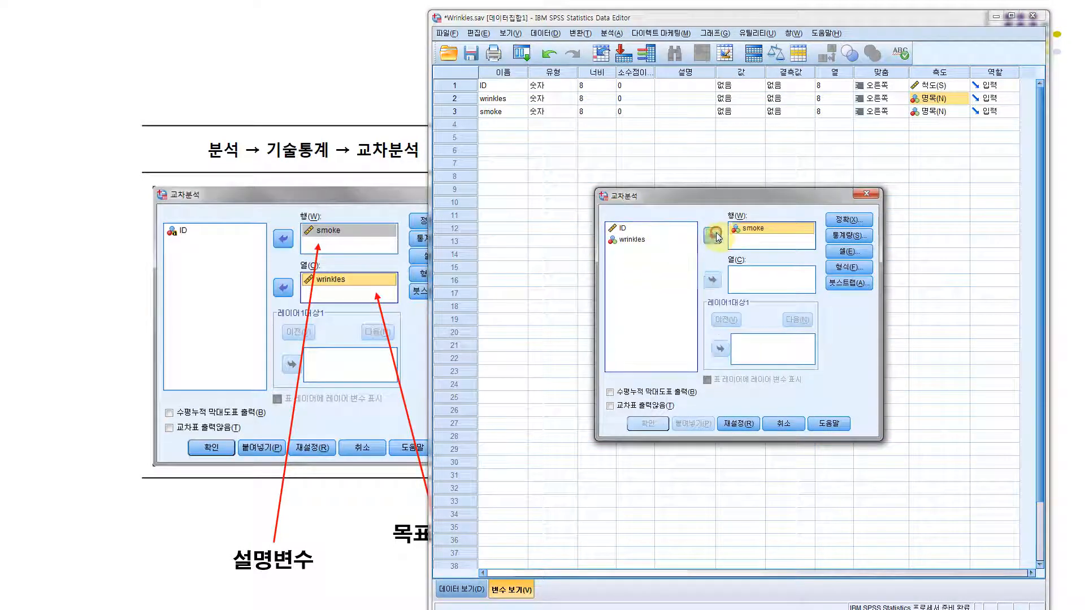
{"action": "left_click", "coordinate": [633, 239]}
{"action": "left_click", "coordinate": [713, 281]}
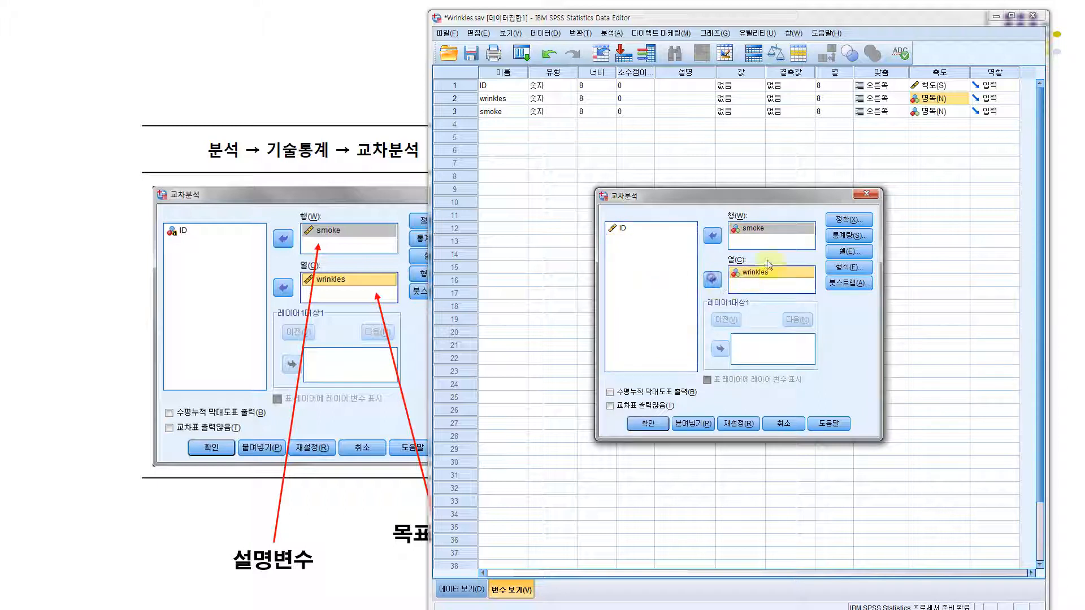
- Run the crosstab with the chi-square statistic and with row and column percentages in the cells
{"action": "left_click", "coordinate": [855, 239]}
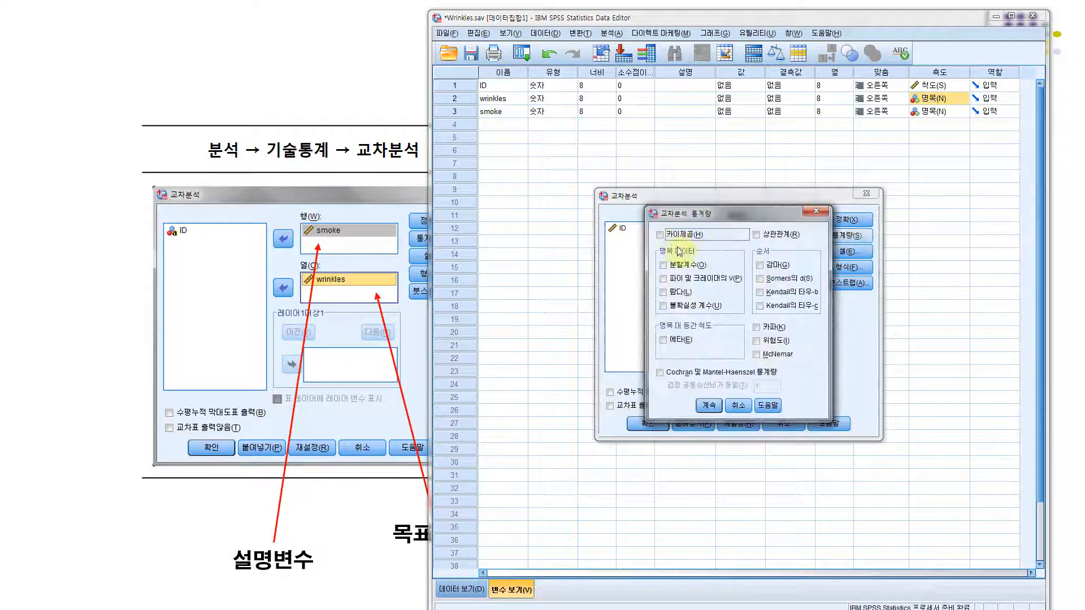
{"action": "left_click", "coordinate": [708, 405]}
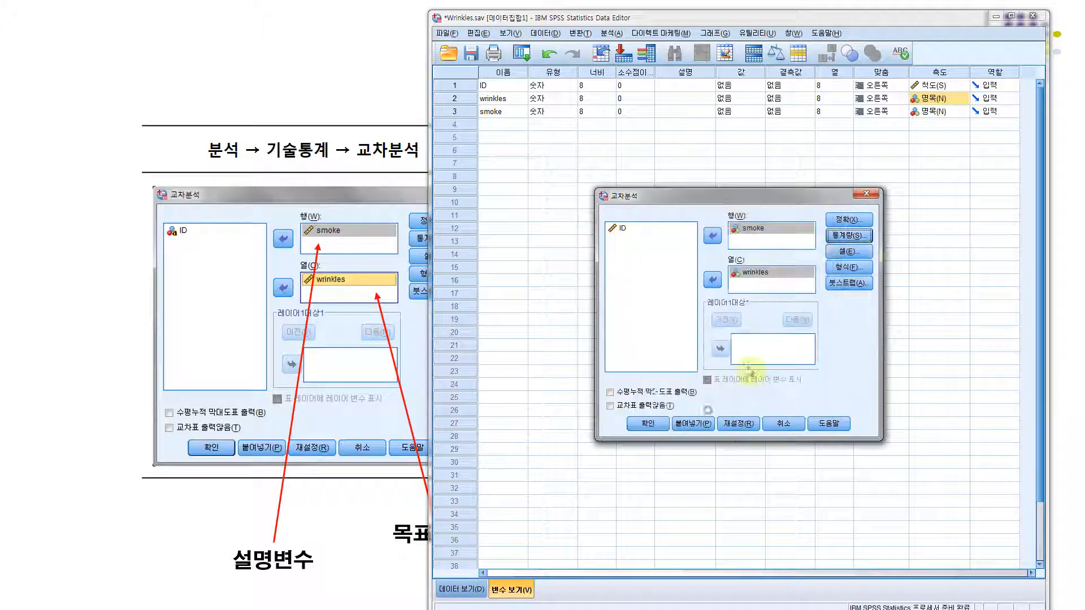
{"action": "left_click", "coordinate": [857, 252]}
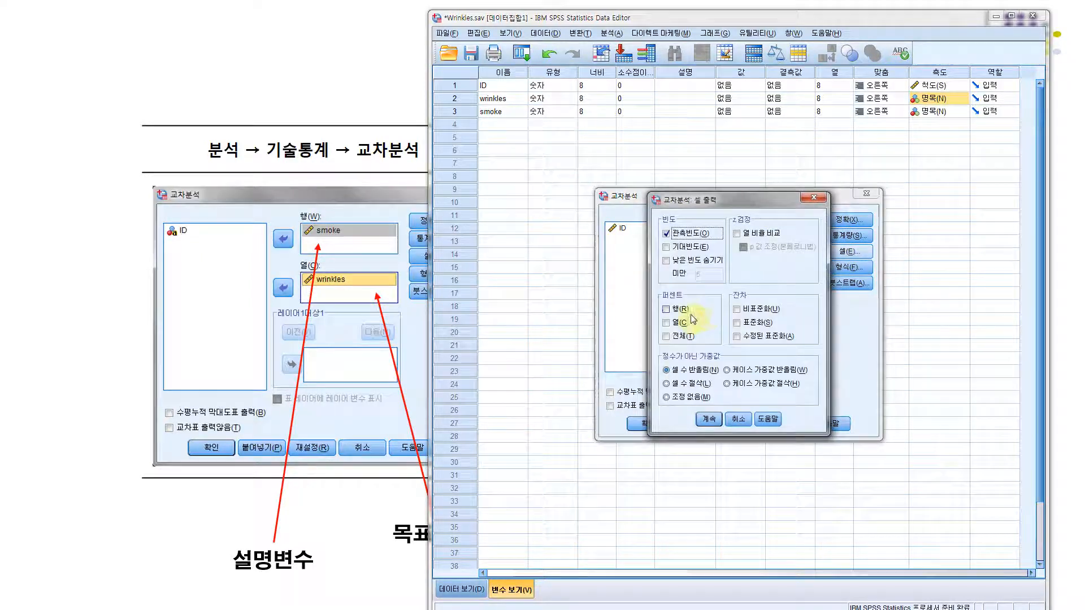
{"action": "left_click", "coordinate": [670, 324]}
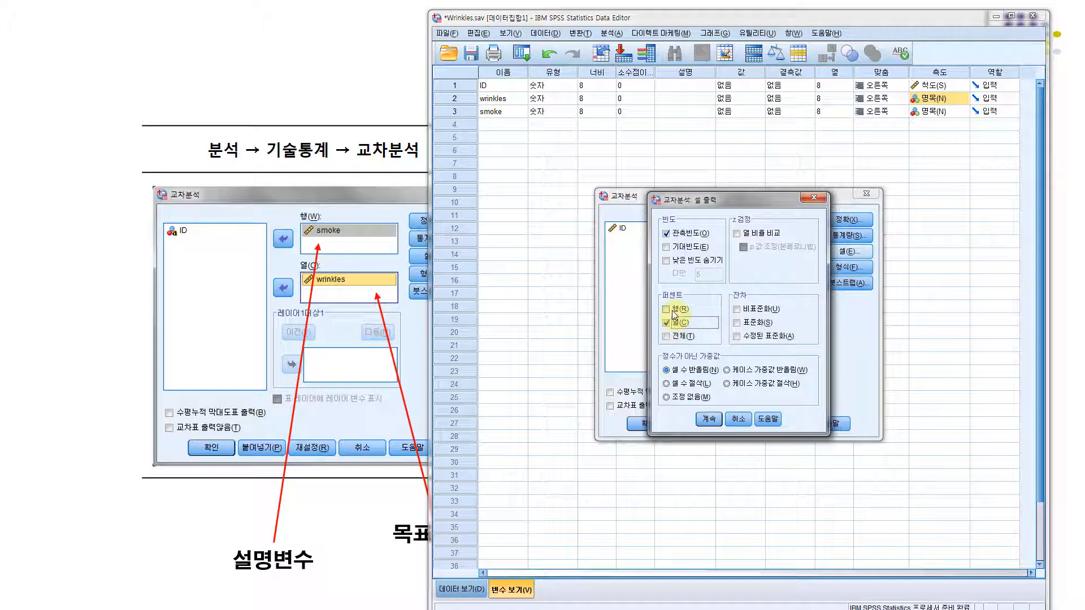
{"action": "left_click", "coordinate": [670, 310]}
{"action": "left_click", "coordinate": [710, 418]}
{"action": "left_click", "coordinate": [636, 423]}
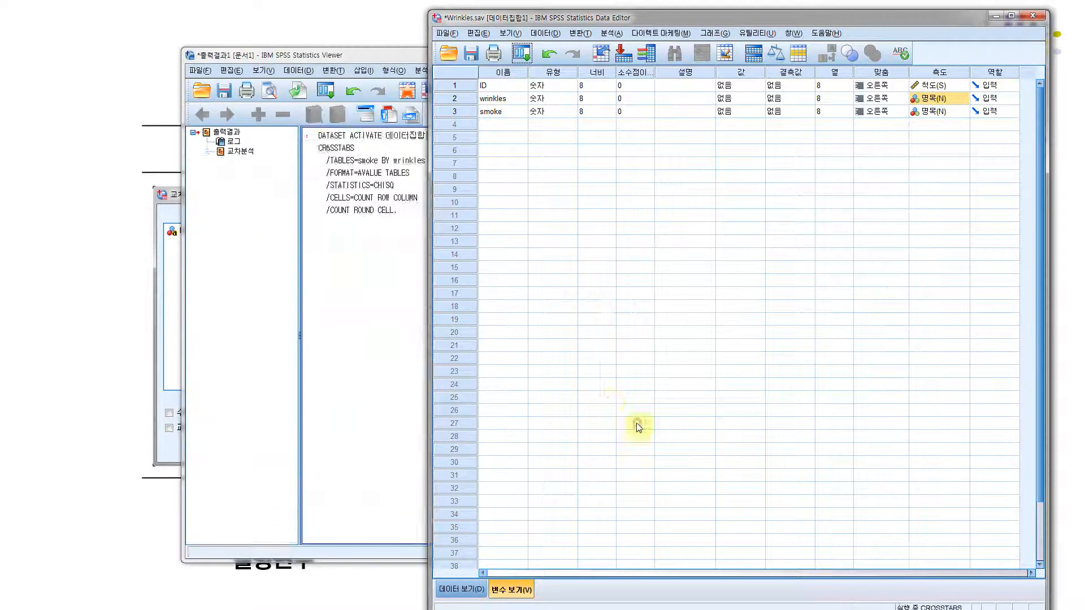
- Rerun the smoke by wrinkles crosstab with row percentages turned off, keeping the column percentages
{"action": "left_click", "coordinate": [362, 263]}
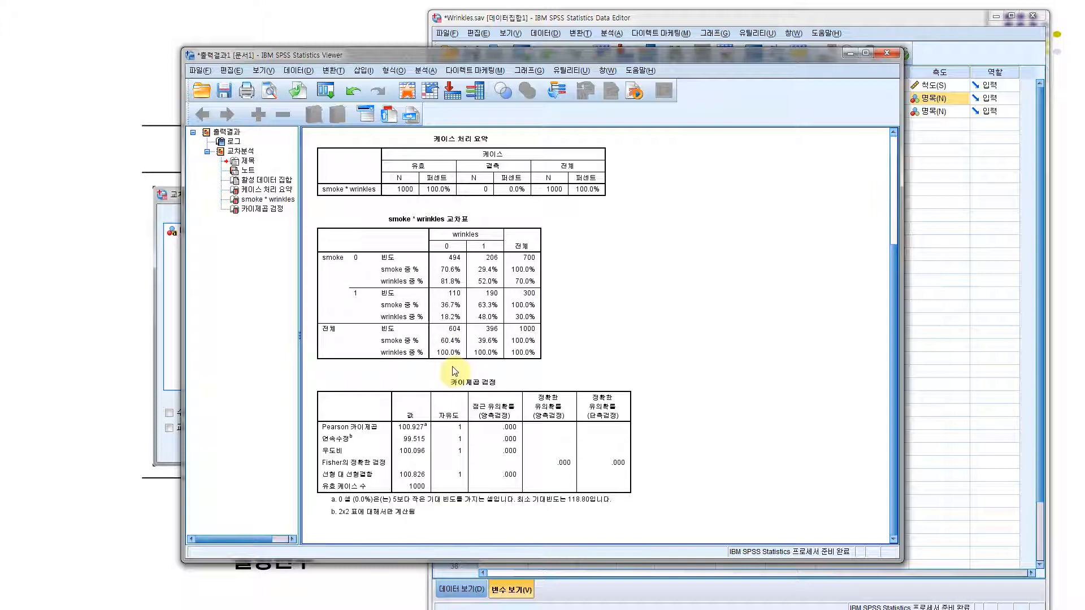
{"action": "left_click", "coordinate": [422, 71]}
{"action": "mouse_move", "coordinate": [444, 132]}
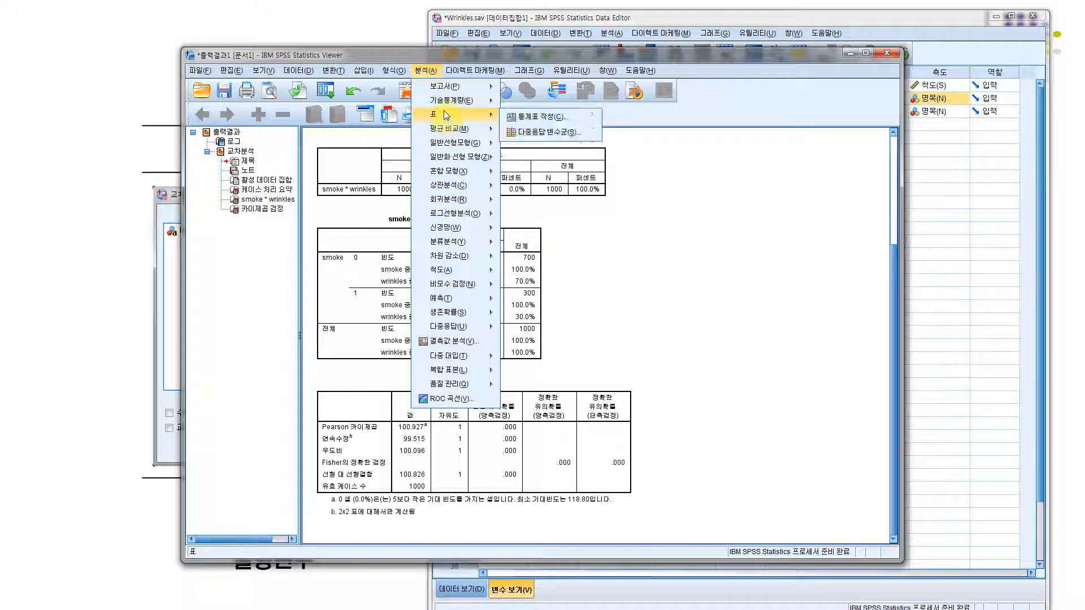
{"action": "mouse_move", "coordinate": [446, 102]}
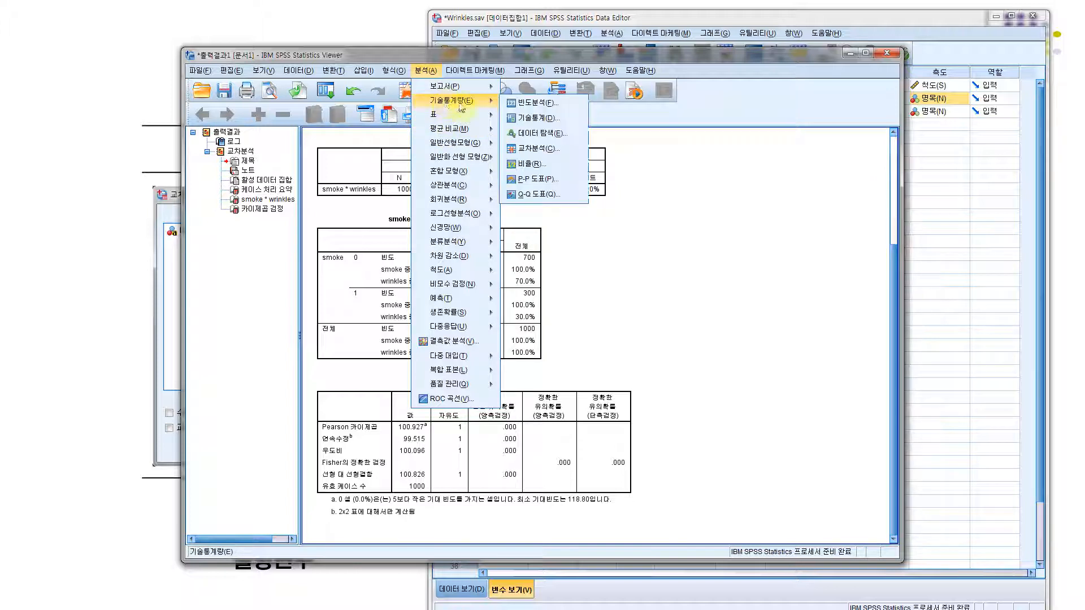
{"action": "left_click", "coordinate": [531, 148]}
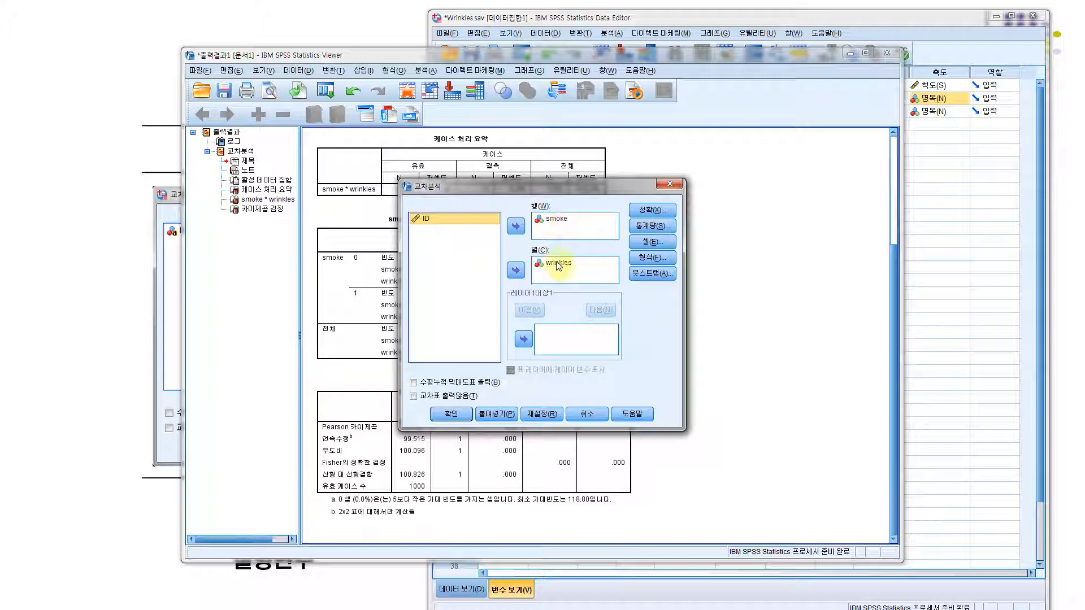
{"action": "left_click", "coordinate": [669, 246]}
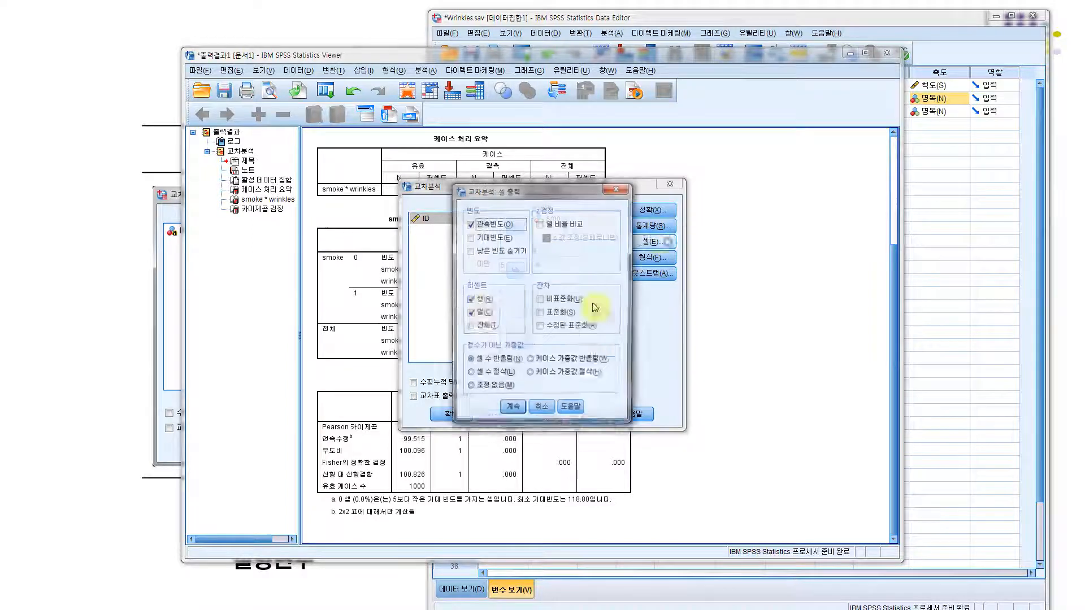
{"action": "left_click", "coordinate": [480, 301]}
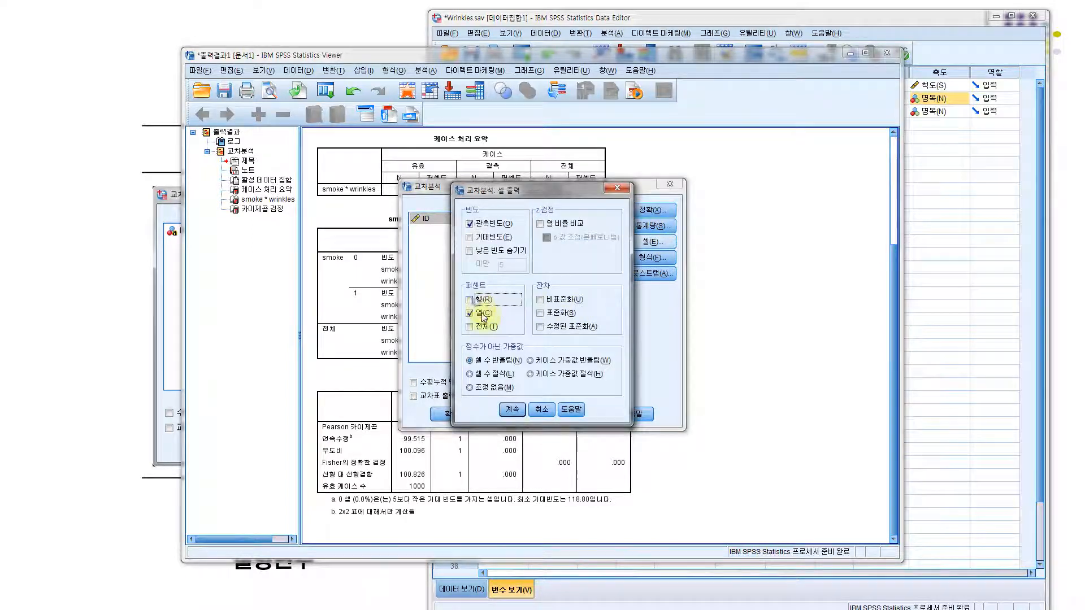
{"action": "left_click", "coordinate": [512, 411]}
{"action": "left_click", "coordinate": [453, 414]}
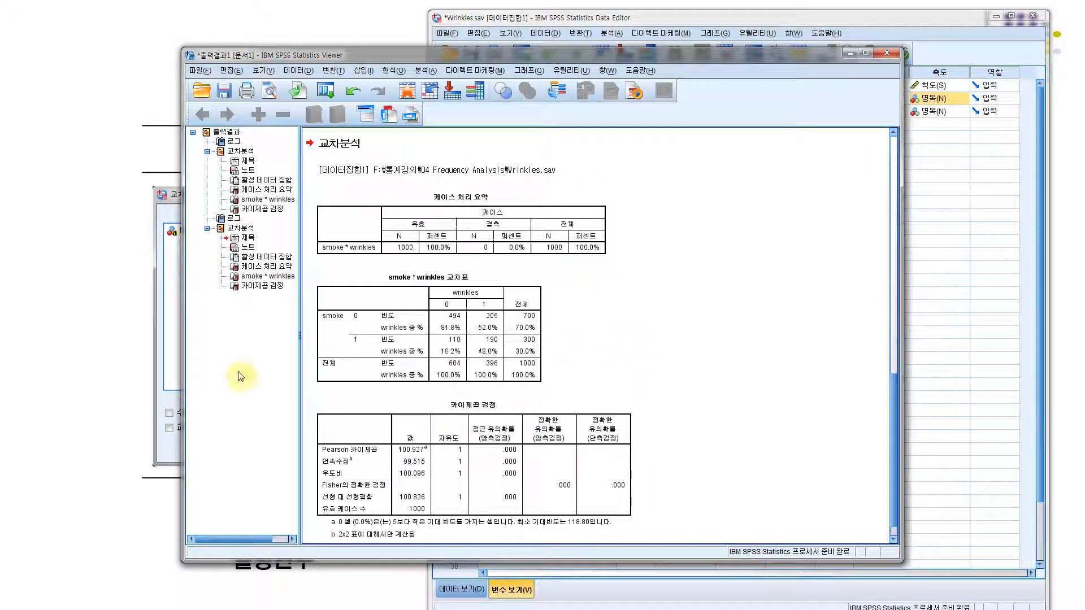
- Advance the slideshow to the Example analysis result slide, then switch to the SPSS output viewer and place it beside the slide
{"action": "left_click", "coordinate": [113, 362]}
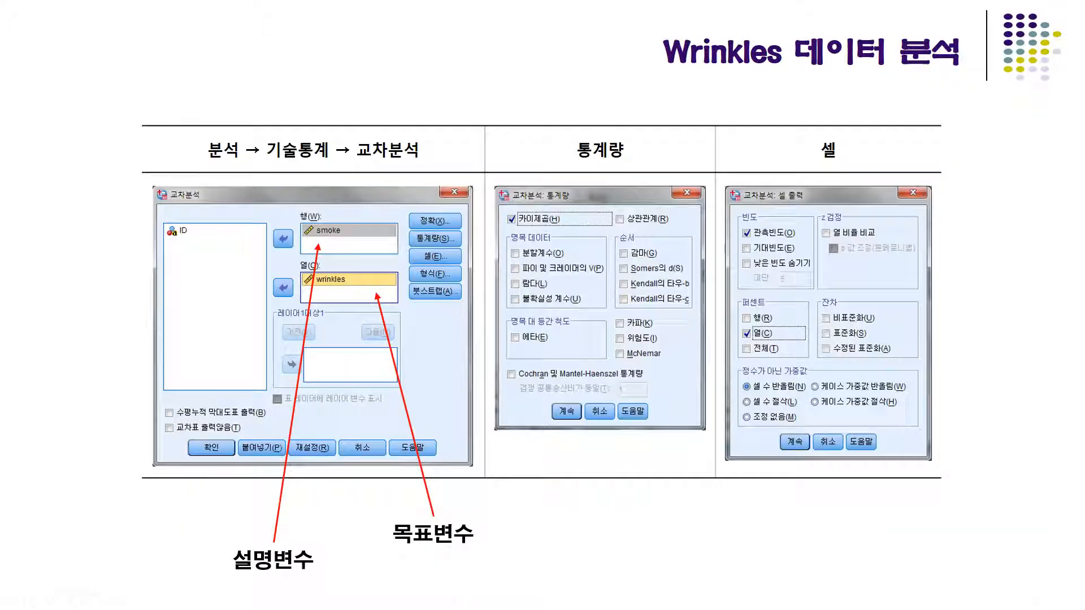
{"action": "left_click", "coordinate": [570, 380]}
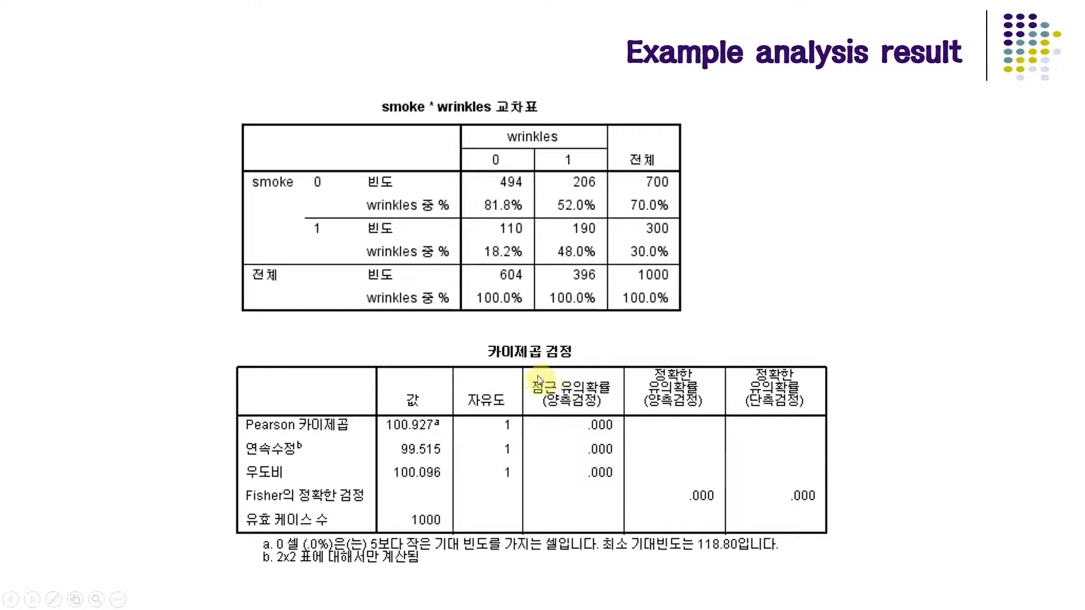
{"action": "key", "text": "alt+Tab"}
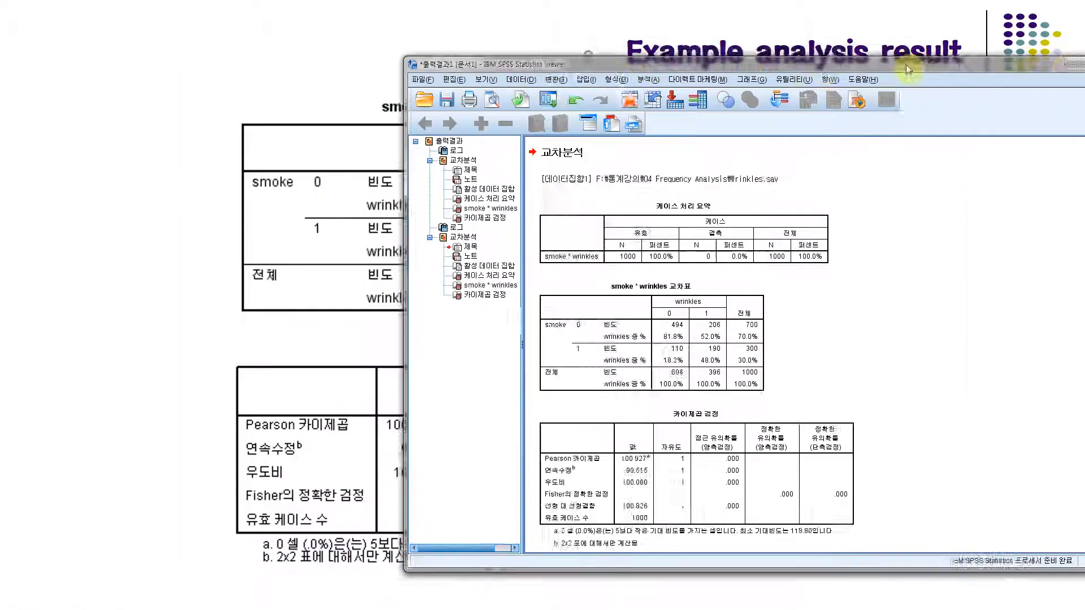
{"action": "left_click_drag", "start_coordinate": [1083, 52], "coordinate": [961, 97]}
{"action": "left_click_drag", "start_coordinate": [761, 94], "coordinate": [880, 20]}
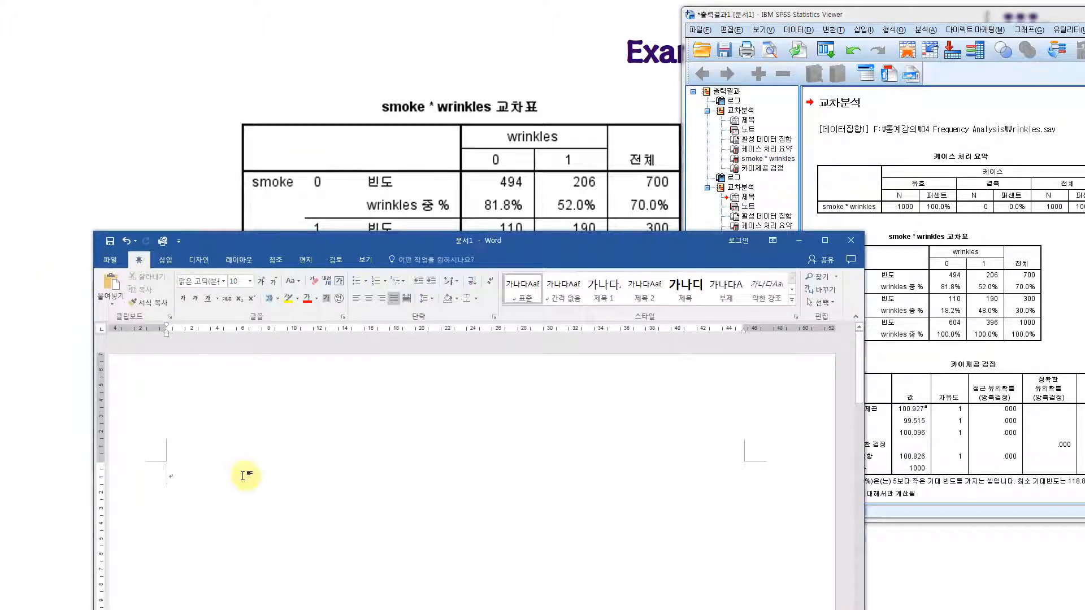
- Position the blank Word document beside the SPSS output and enter "494 (81.8)" in it
{"action": "left_click_drag", "start_coordinate": [579, 244], "coordinate": [558, 135]}
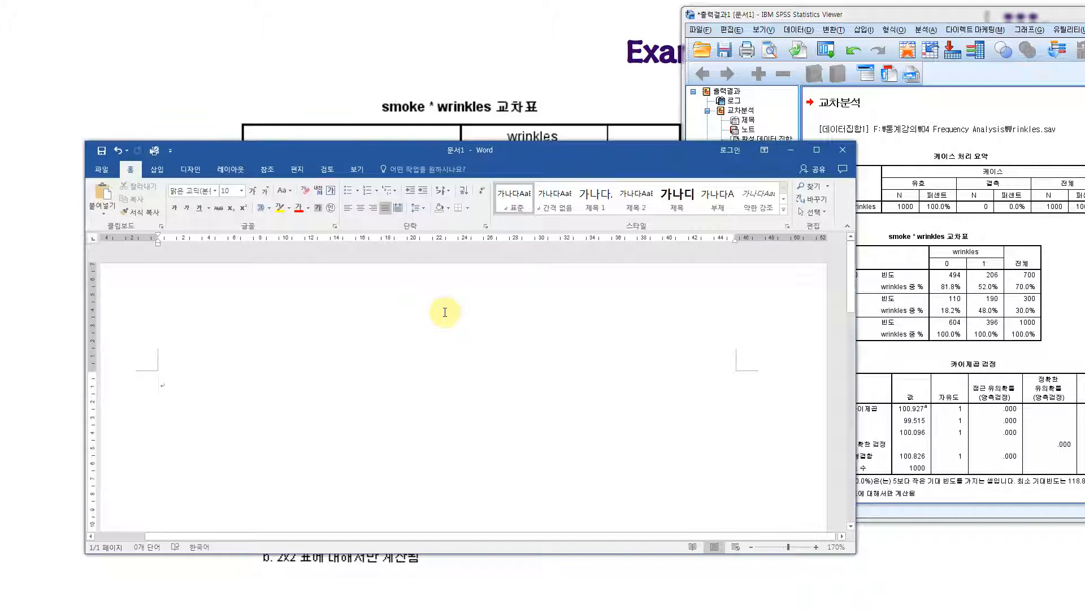
{"action": "type", "text": "494 (81.8"}
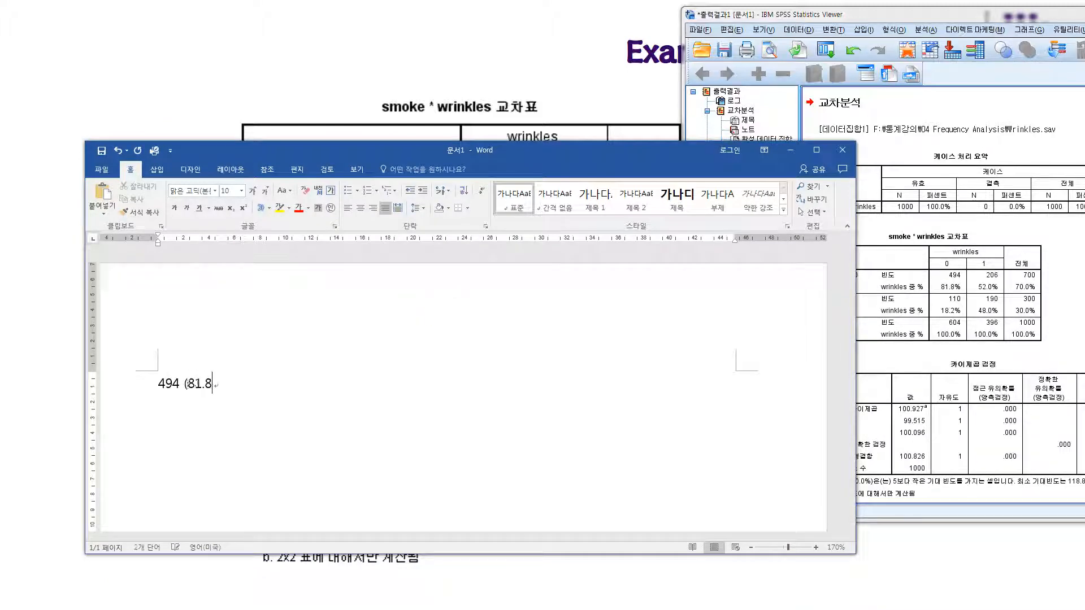
{"action": "type", "text": ")"}
- Copy the smoke * wrinkles crosstab from the SPSS output into the blank Excel sheet starting at cell A1
{"action": "left_click", "coordinate": [954, 287]}
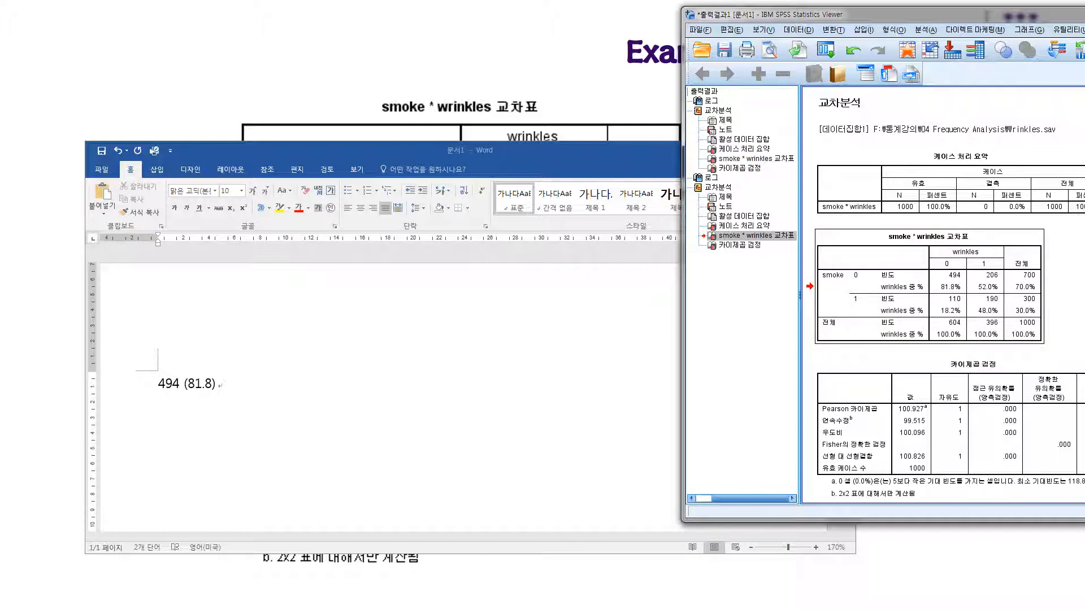
{"action": "left_click", "coordinate": [1, 99]}
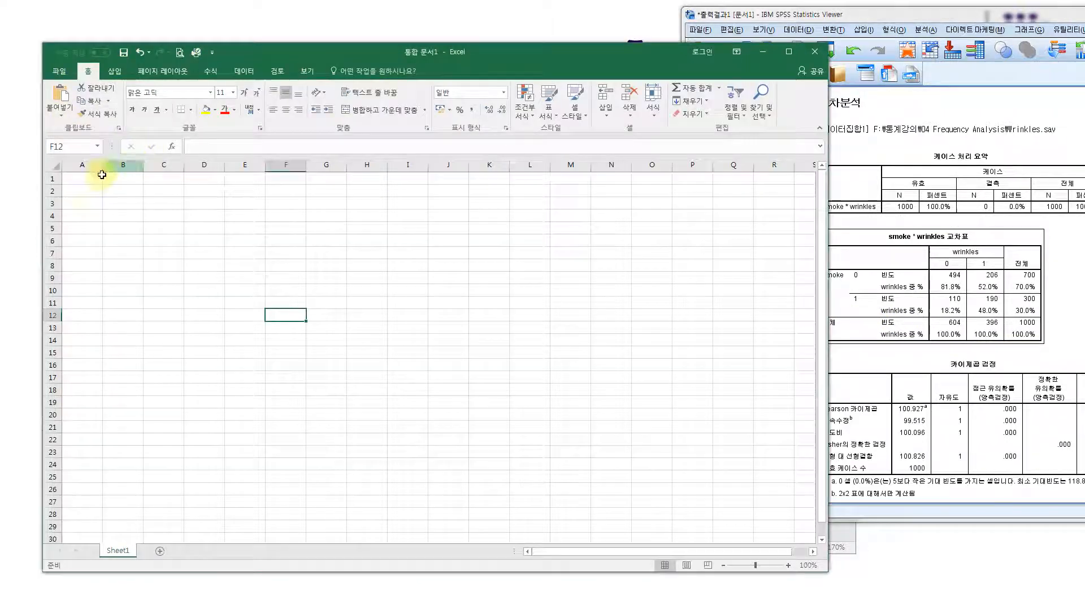
{"action": "left_click", "coordinate": [66, 177]}
{"action": "key", "text": "ctrl+v"}
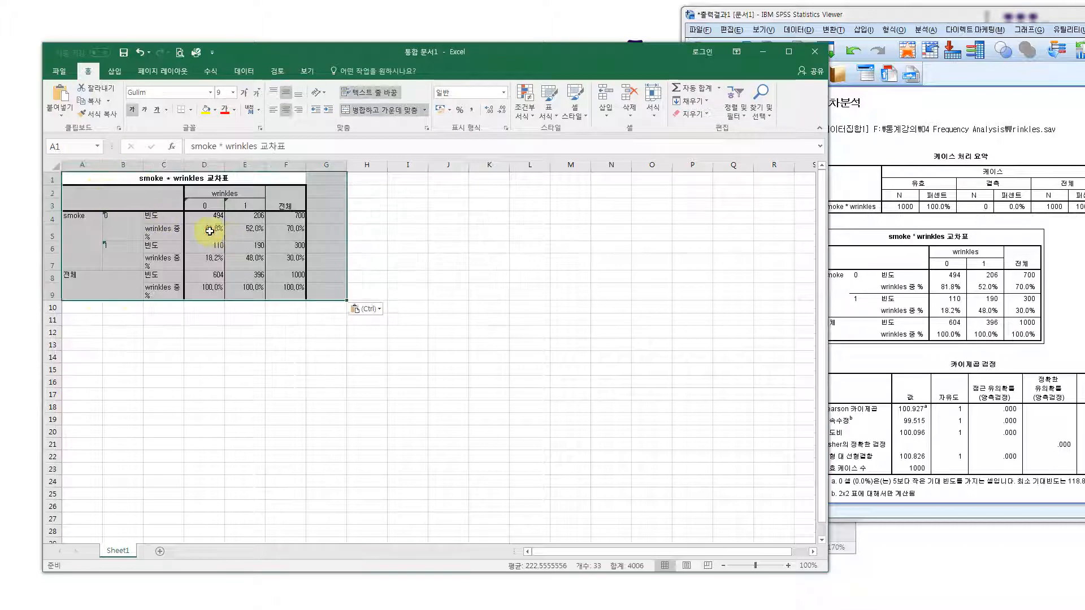
- Look up the full-precision percentage in Excel cell D5 and correct the Word entry to "494 (81.79)"
{"action": "left_click", "coordinate": [212, 232]}
{"action": "left_click", "coordinate": [211, 145]}
{"action": "left_click_drag", "start_coordinate": [449, 53], "coordinate": [815, 32]}
{"action": "left_click", "coordinate": [209, 383]}
{"action": "left_click", "coordinate": [207, 383]}
{"action": "type", "text": "79"}
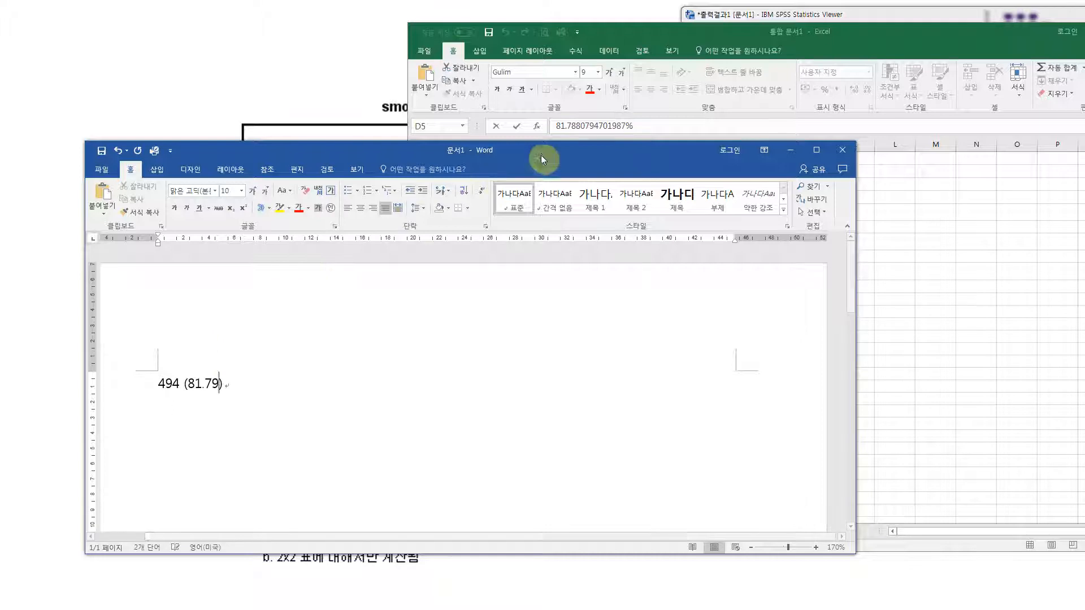
- Move the Word window out of the way and review the exact value of cell D5 in Excel without changing it
{"action": "left_click_drag", "start_coordinate": [602, 154], "coordinate": [0, 147]}
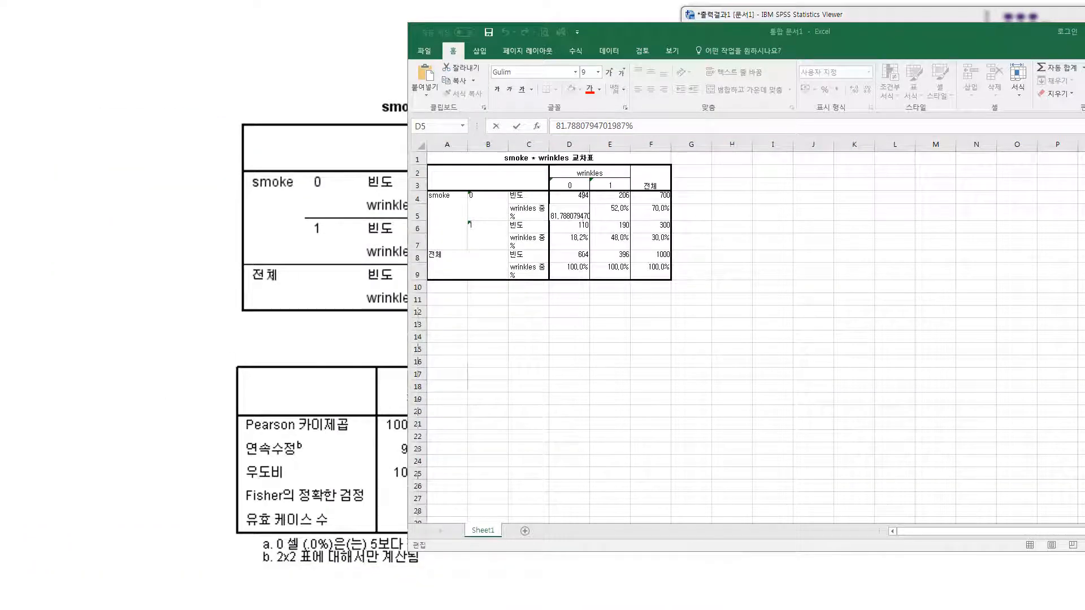
{"action": "left_click", "coordinate": [575, 125]}
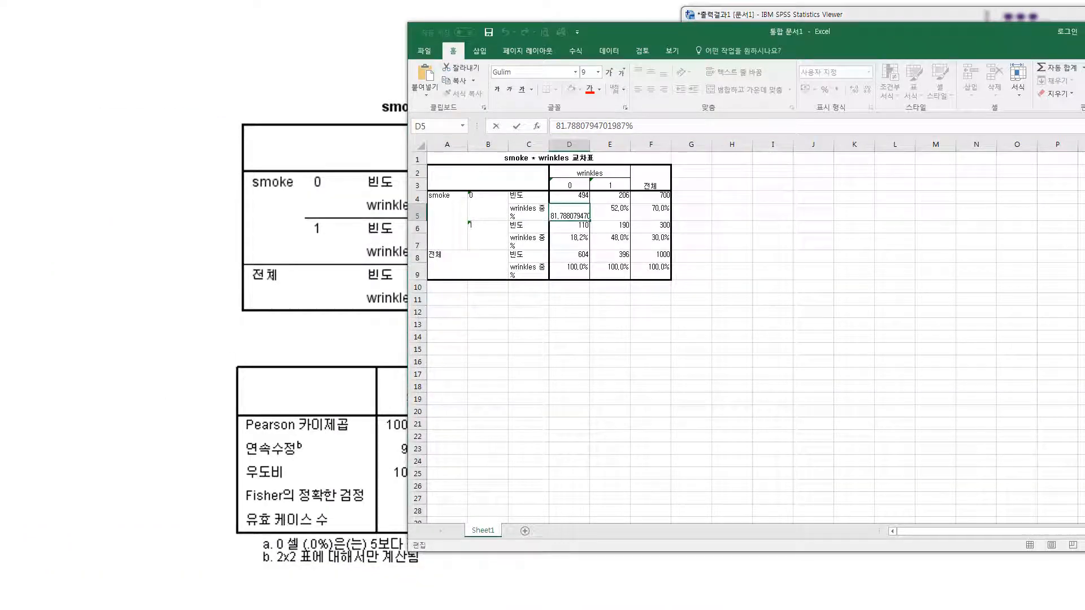
{"action": "left_click", "coordinate": [732, 300]}
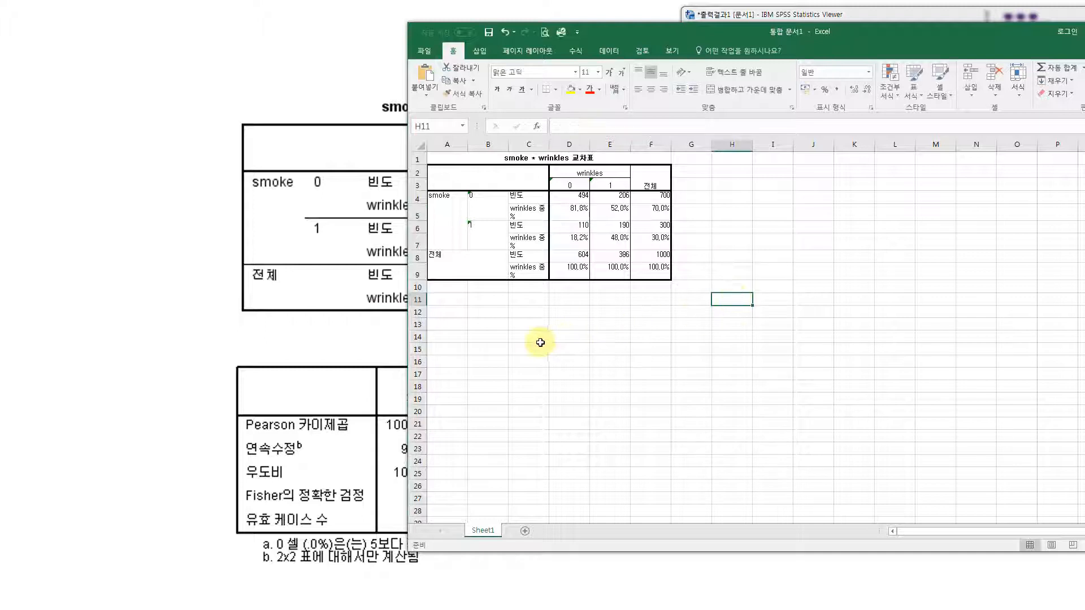
- Build a CONCATENATE formula in cell H4 that joins D4, " (", D5 and ")" into one frequency-with-percentage text
{"action": "left_click", "coordinate": [725, 198]}
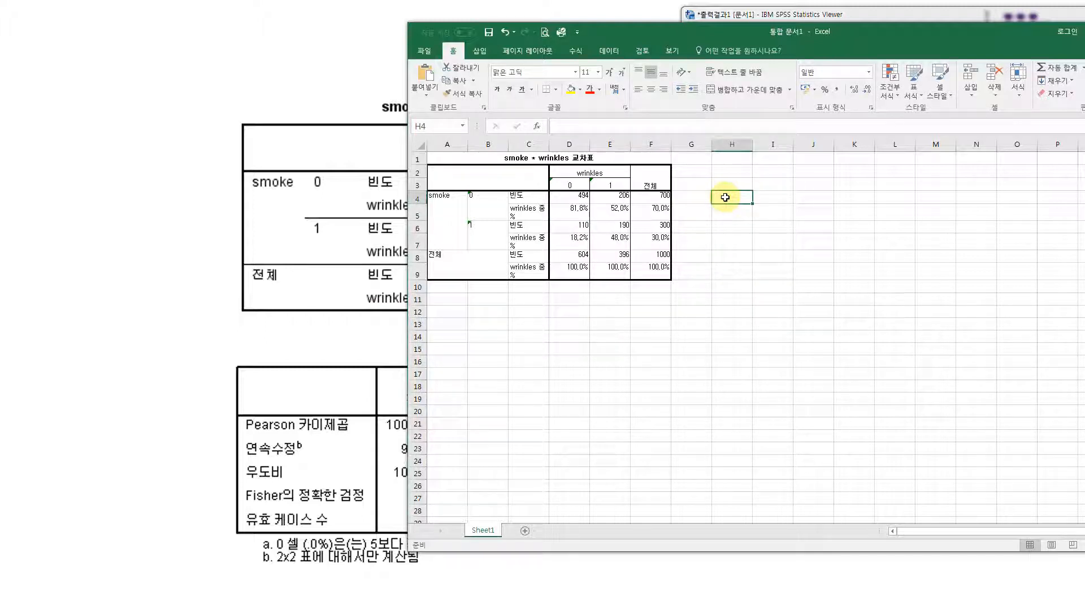
{"action": "type", "text": "494"}
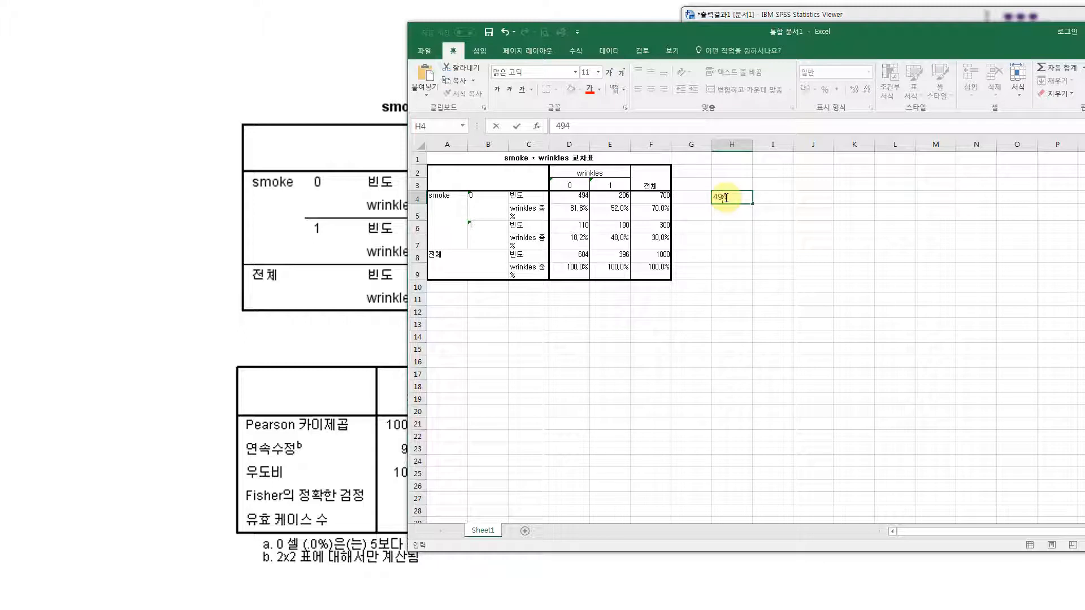
{"action": "type", "text": "="}
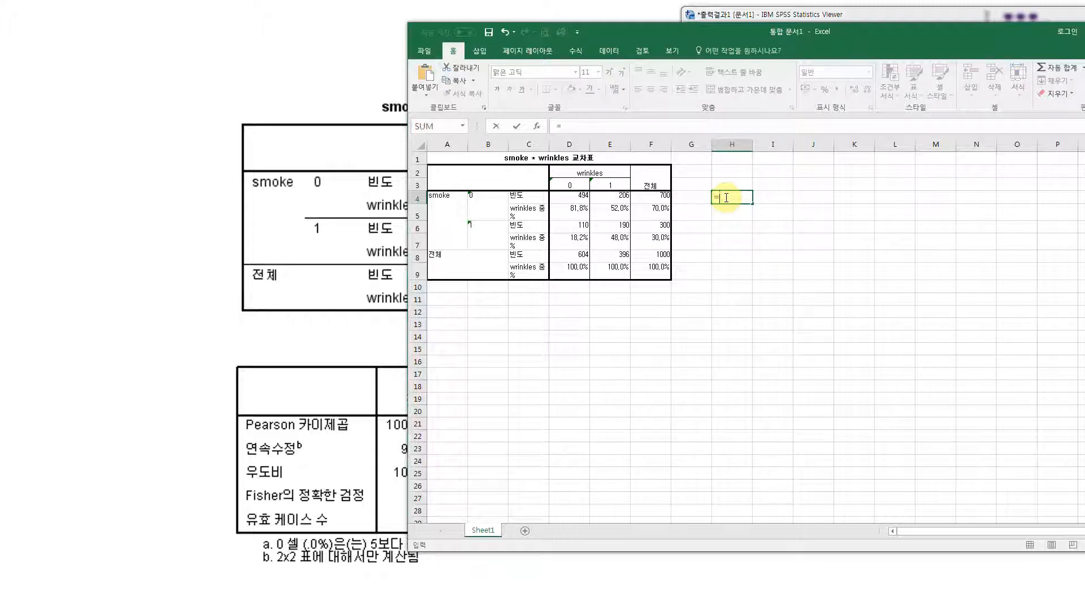
{"action": "type", "text": "concate"}
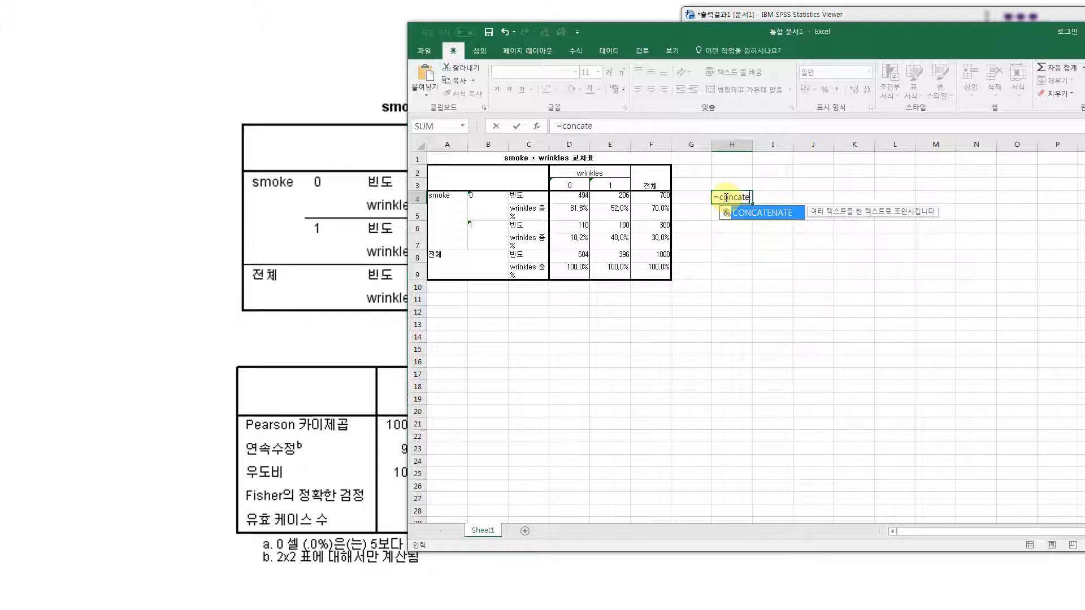
{"action": "type", "text": "nate("}
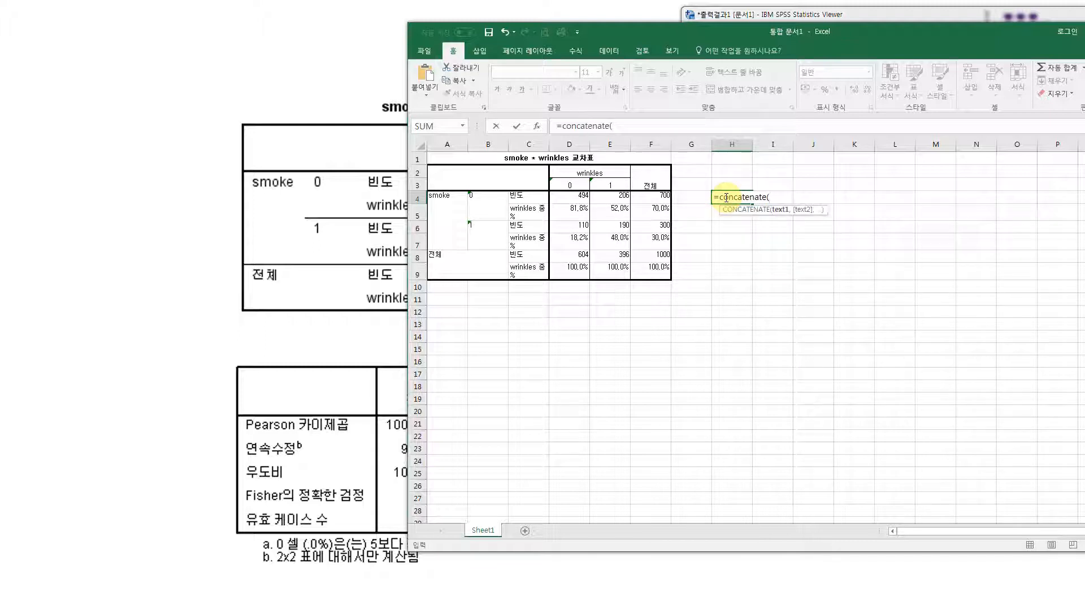
{"action": "key", "text": "Left"}
{"action": "key", "text": "Left"}
{"action": "key", "text": "Left"}
{"action": "key", "text": "Left"}
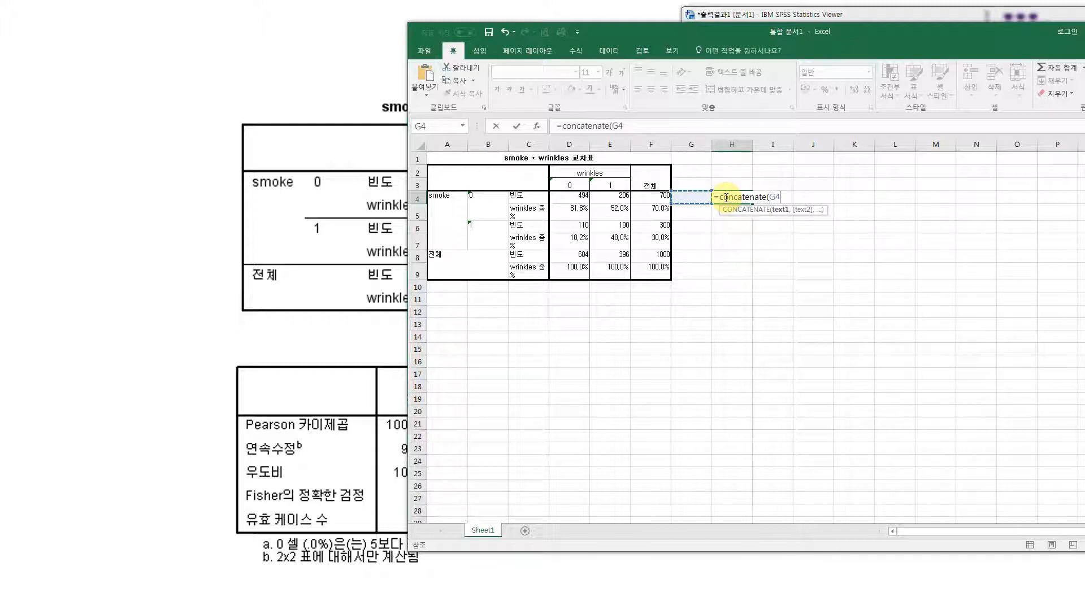
{"action": "type", "text": ","}
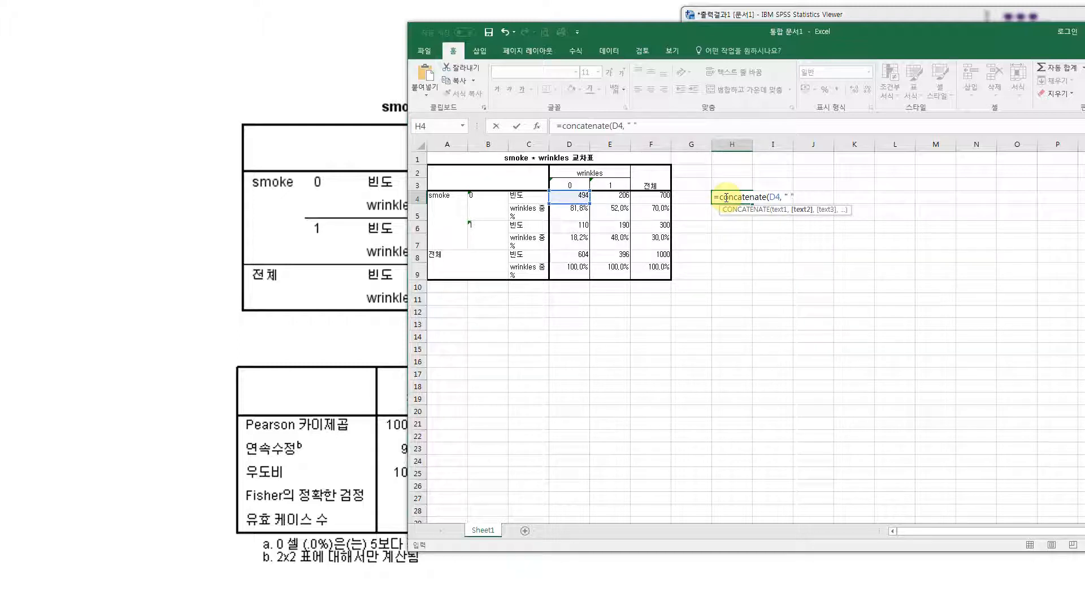
{"action": "type", "text": "\" (\","}
{"action": "key", "text": "Left"}
{"action": "key", "text": "Left"}
{"action": "key", "text": "Left"}
{"action": "key", "text": "Left"}
{"action": "key", "text": "Down"}
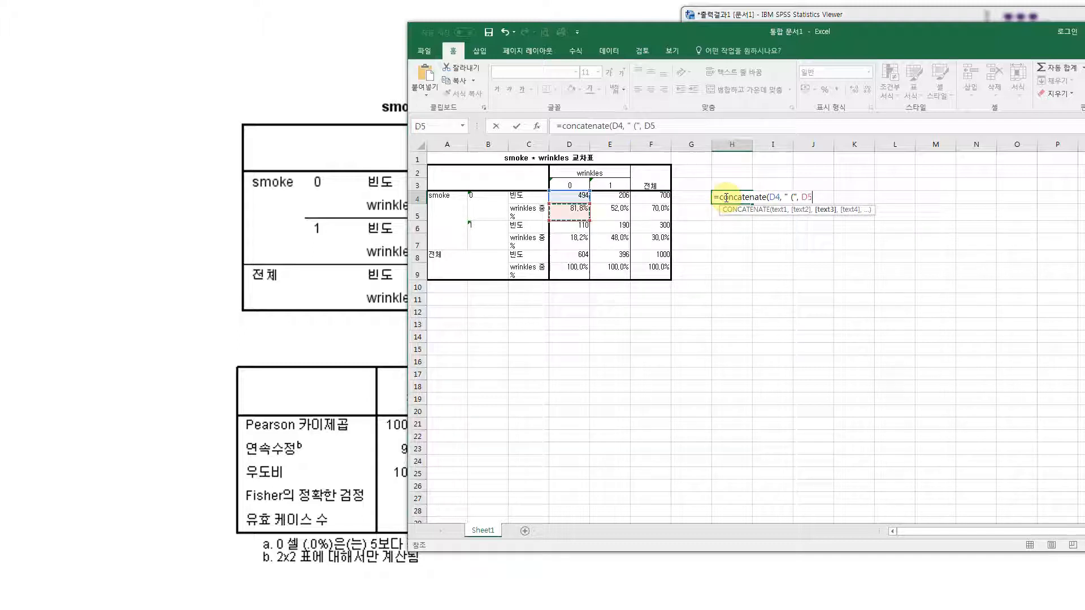
{"action": "type", "text": ", "}
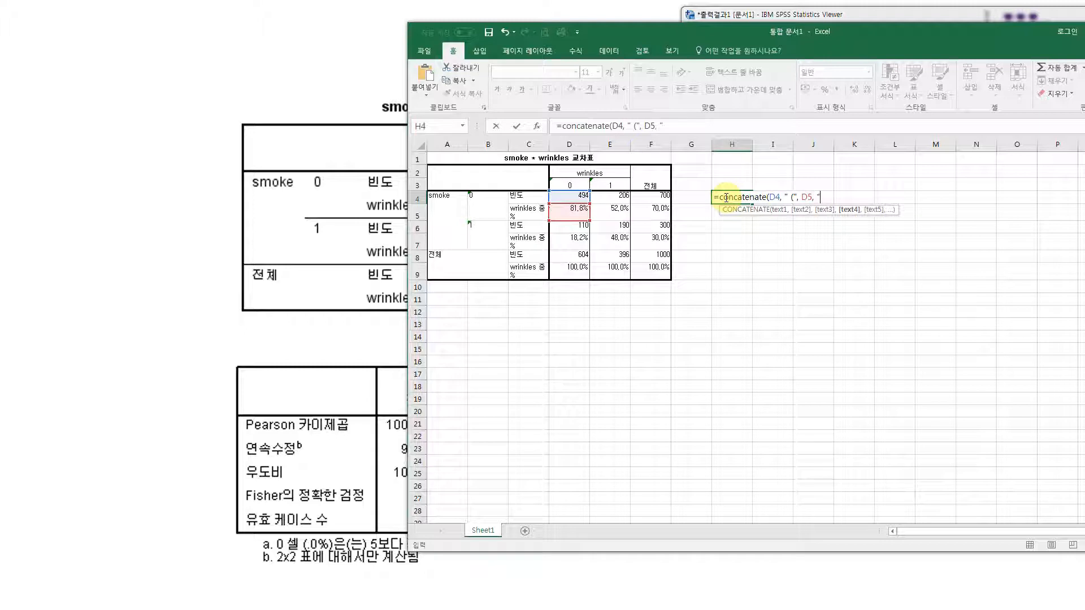
{"action": "type", "text": "\")\")"}
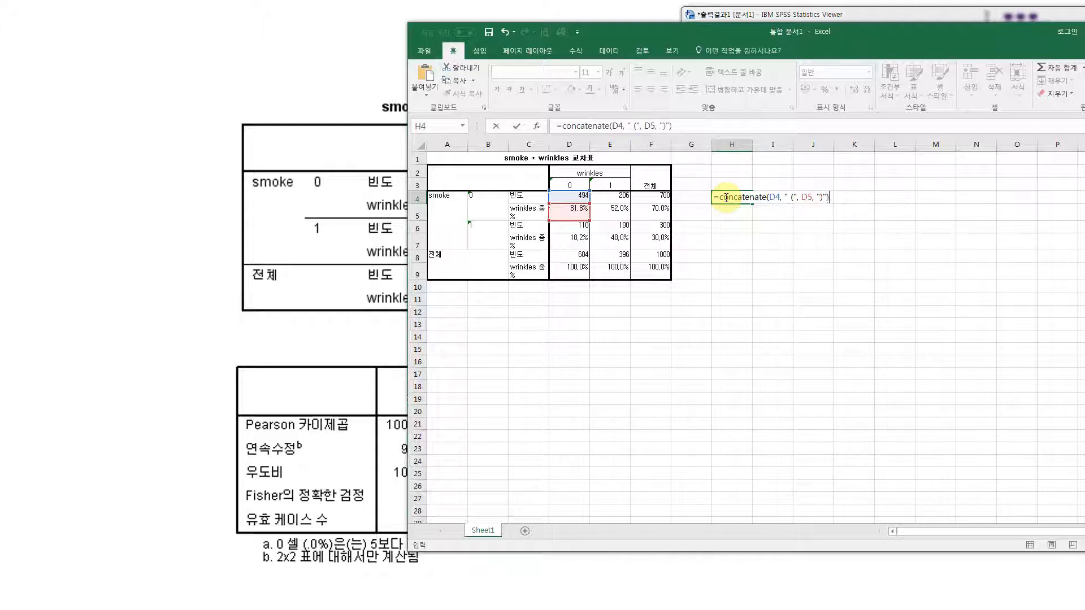
{"action": "key", "text": "Return"}
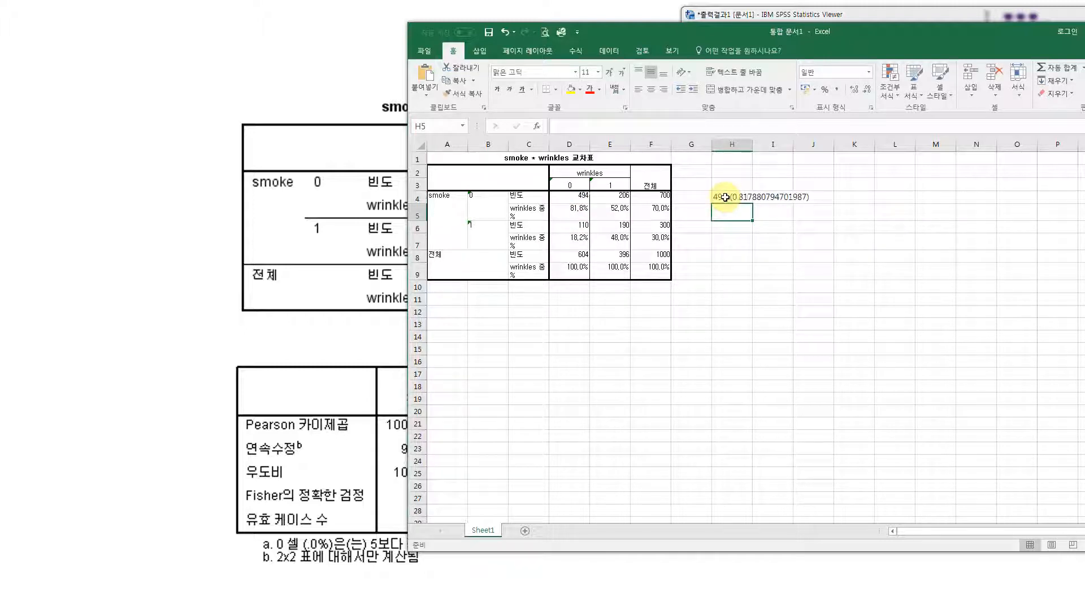
- Check the source value in D5 and wrap D5 in the H4 formula with ROUND to 2 digits
{"action": "left_click", "coordinate": [739, 196]}
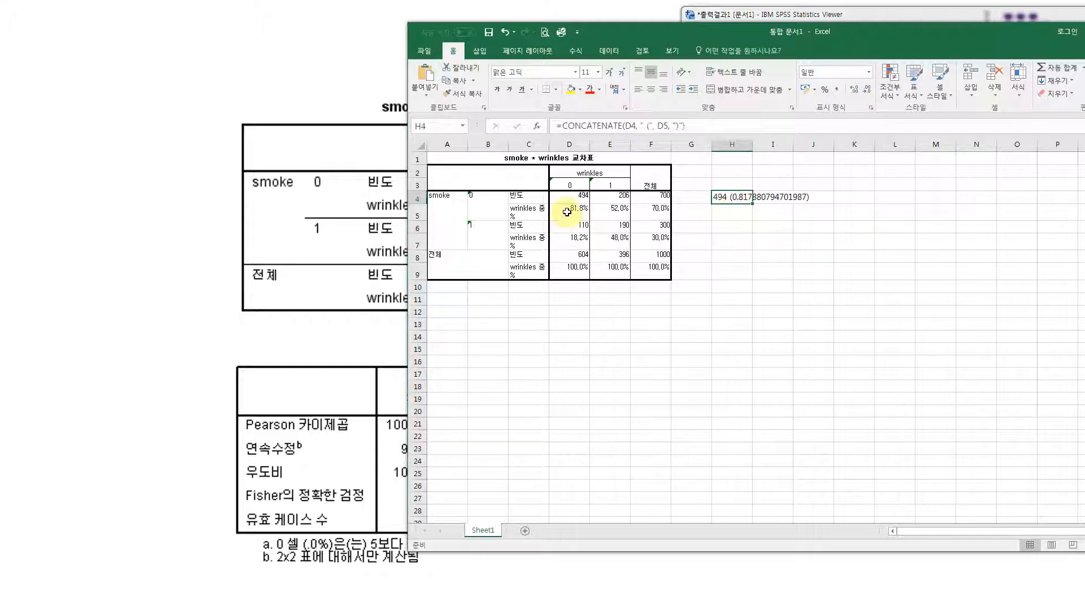
{"action": "left_click", "coordinate": [567, 213]}
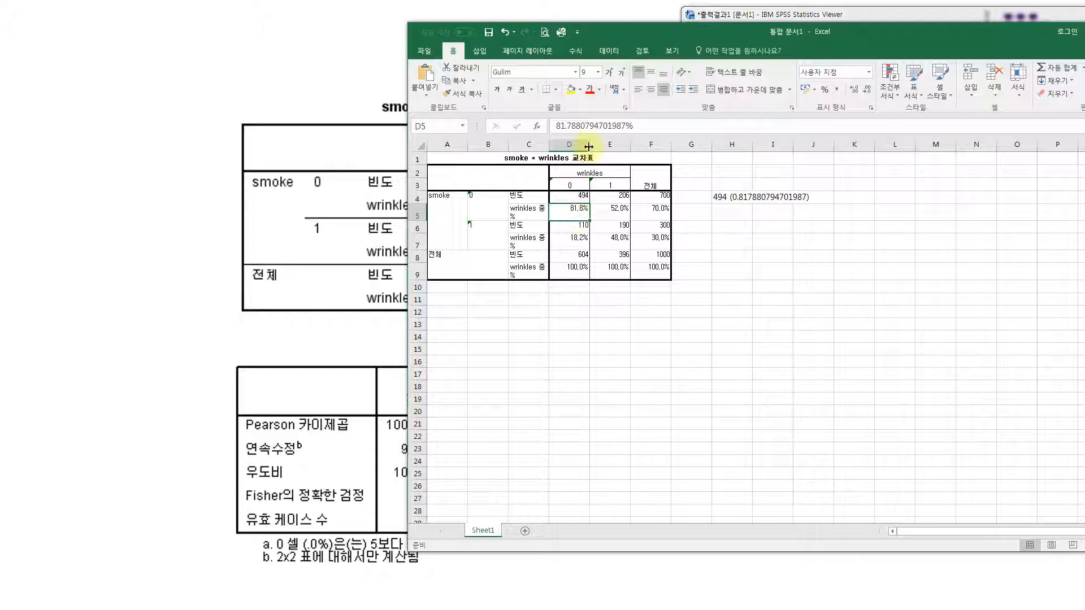
{"action": "left_click", "coordinate": [723, 197]}
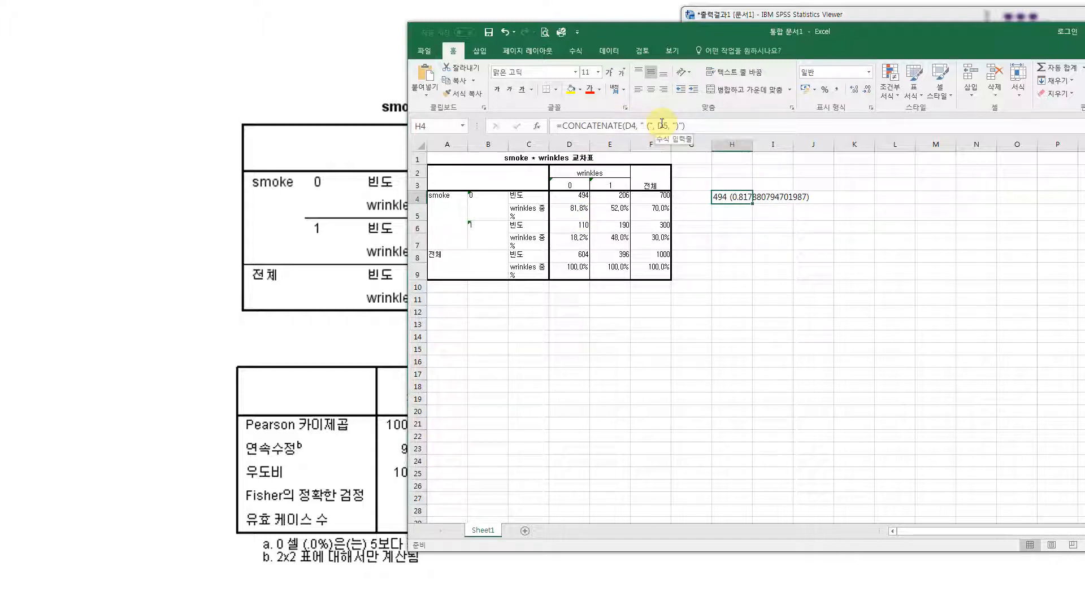
{"action": "left_click", "coordinate": [662, 124]}
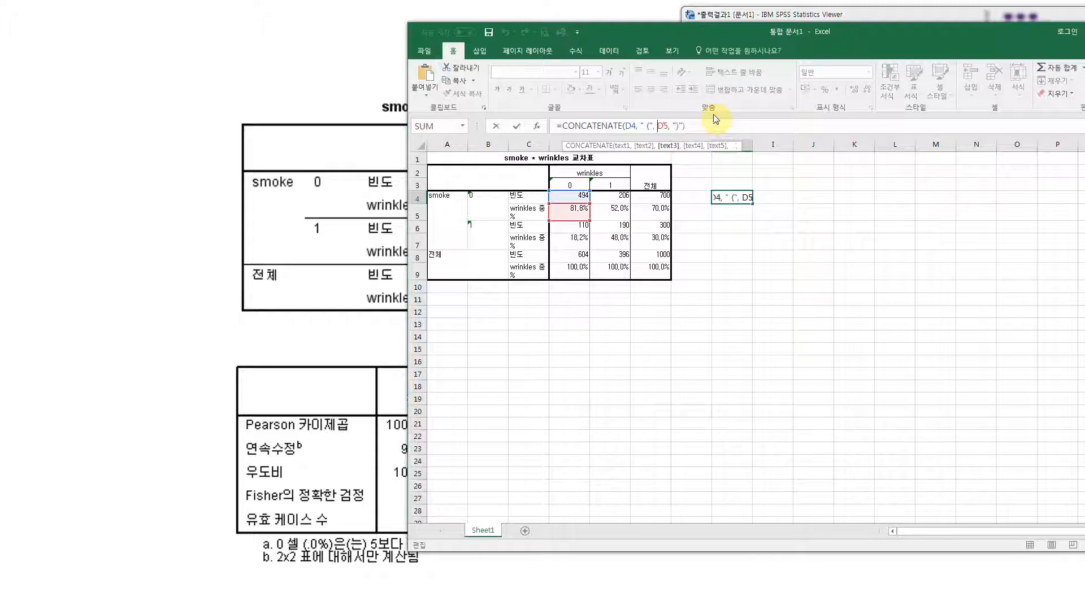
{"action": "type", "text": "rou"}
{"action": "type", "text": "("}
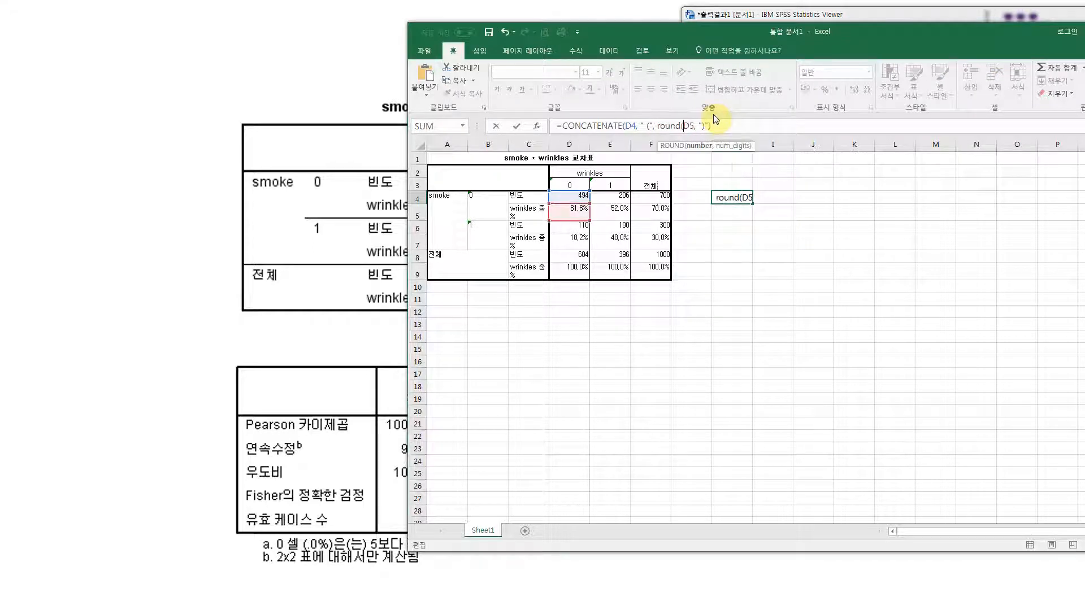
{"action": "type", "text": ",2), \")\")"}
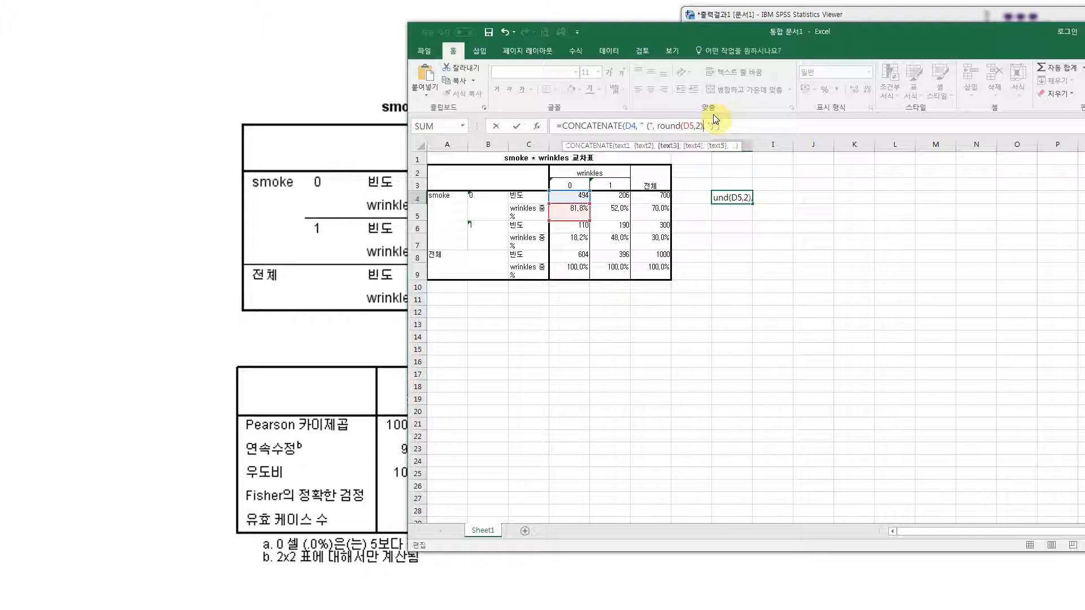
{"action": "key", "text": "Return"}
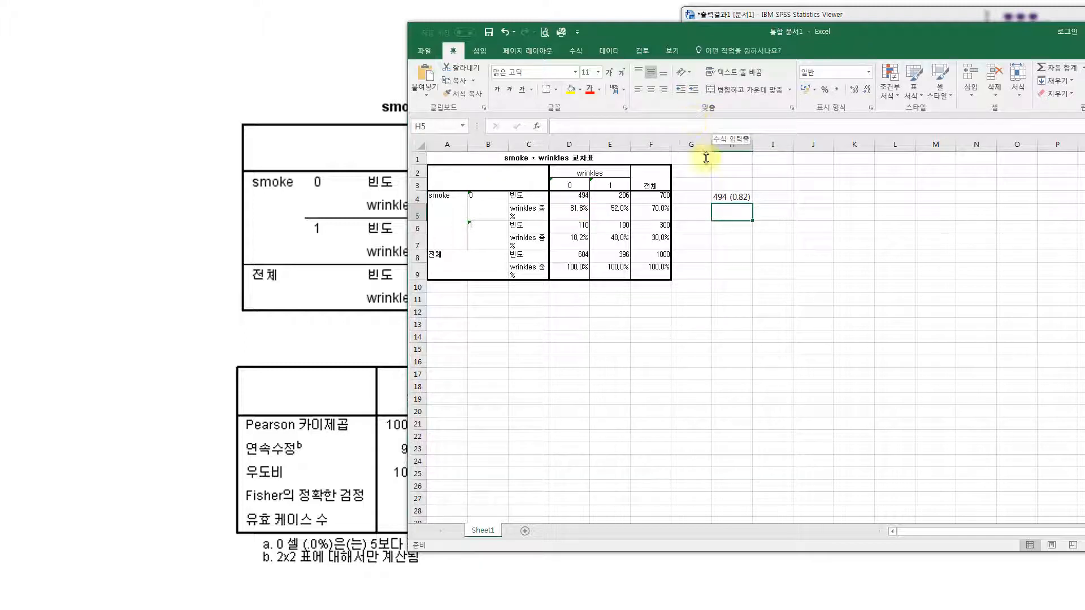
- Multiply D5 by 100 inside the ROUND function of the H4 formula to express it as a percentage
{"action": "left_click", "coordinate": [731, 194]}
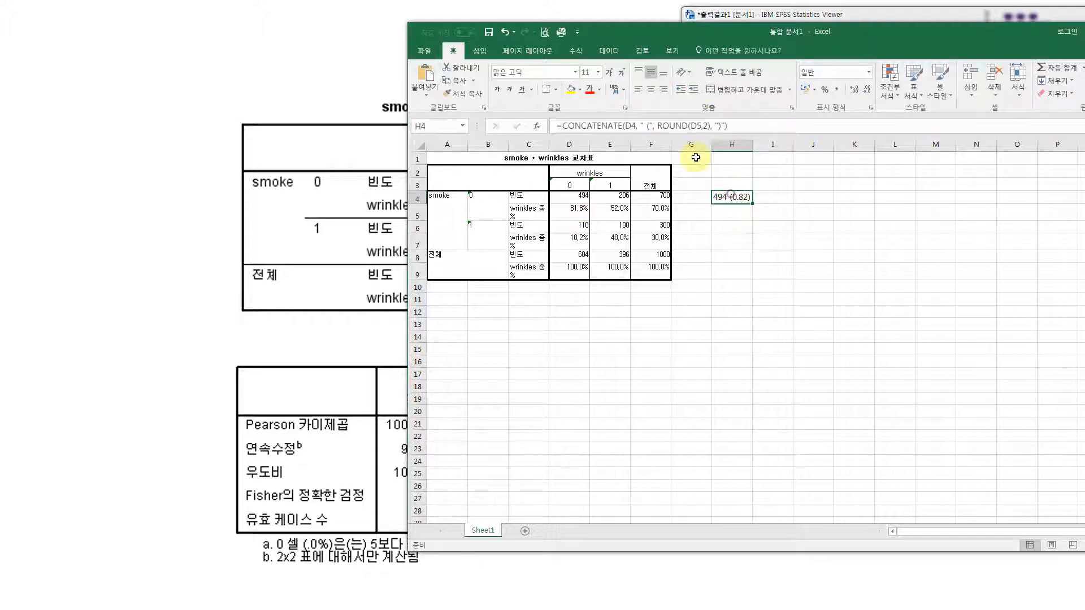
{"action": "left_click", "coordinate": [701, 125]}
{"action": "type", "text": "*100"}
{"action": "key", "text": "Return"}
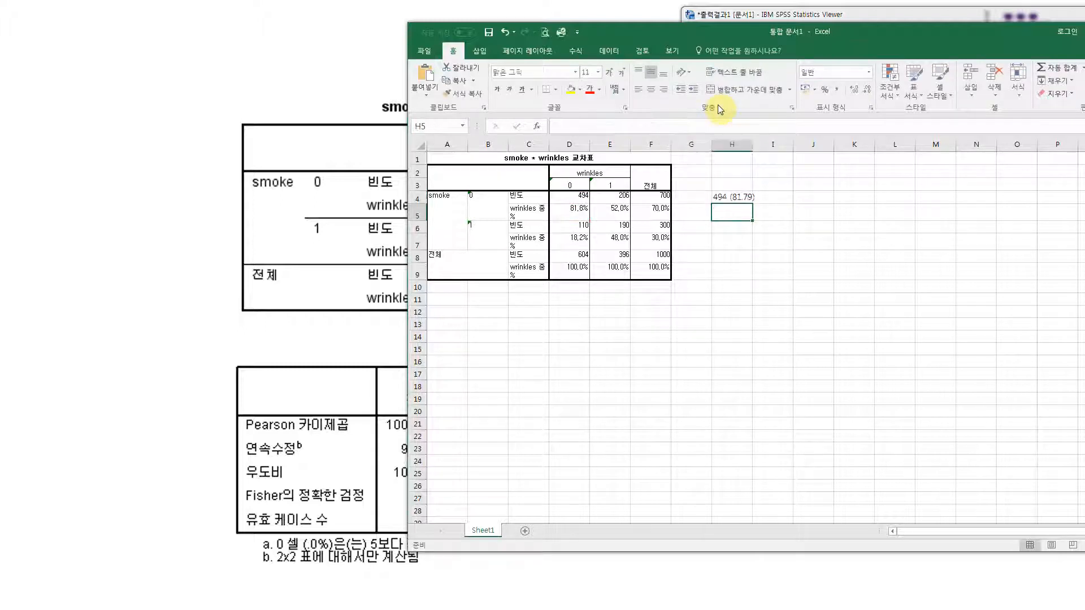
- Fill the H4 formula across to I4, copy both cells to row 6, and move the copies up to H5:I5
{"action": "left_click", "coordinate": [734, 198]}
{"action": "left_click_drag", "start_coordinate": [751, 204], "coordinate": [776, 201]}
{"action": "key", "text": "ctrl+c"}
{"action": "left_click", "coordinate": [738, 226]}
{"action": "key", "text": "ctrl+v"}
{"action": "left_click_drag", "start_coordinate": [759, 224], "coordinate": [759, 212]}
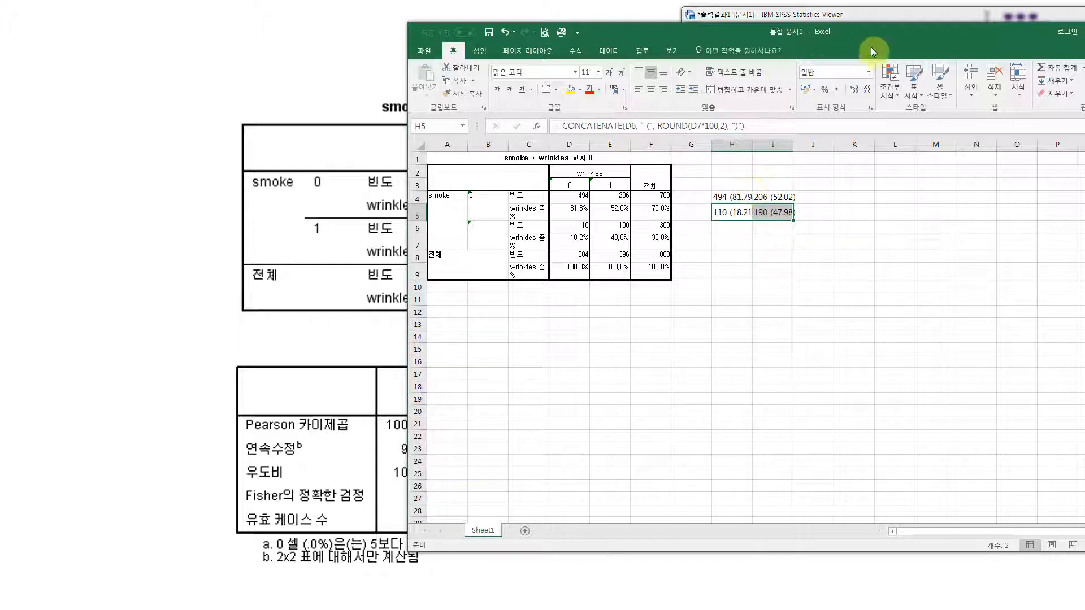
- Move the Excel window aside, switch to the slide show, and advance from the analysis result slide to the Table slide
{"action": "left_click_drag", "start_coordinate": [925, 36], "coordinate": [686, 72]}
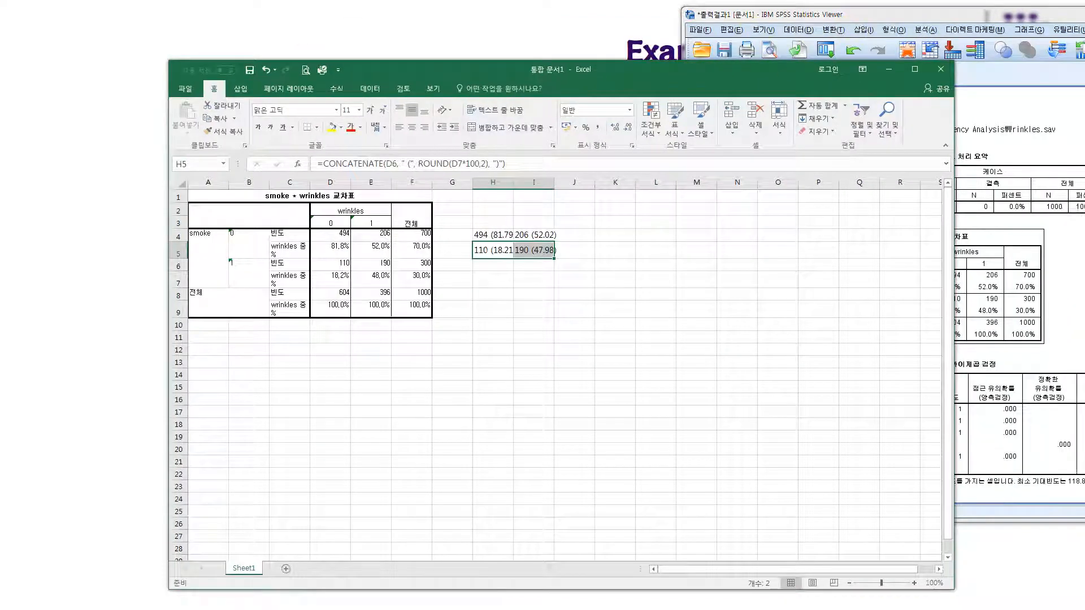
{"action": "key", "text": "alt+Tab"}
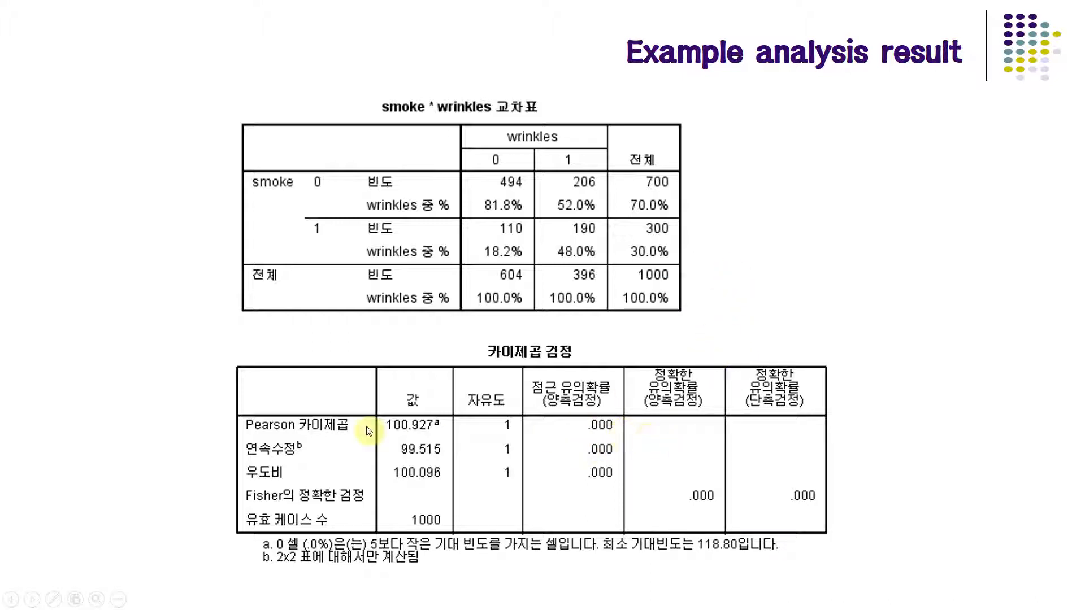
{"action": "left_click", "coordinate": [610, 430]}
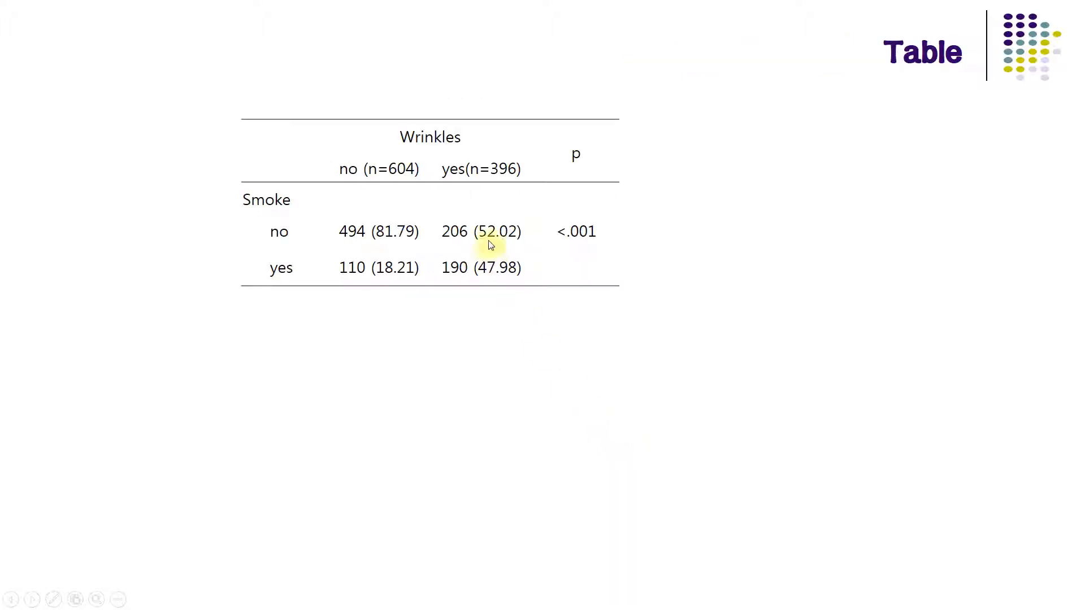